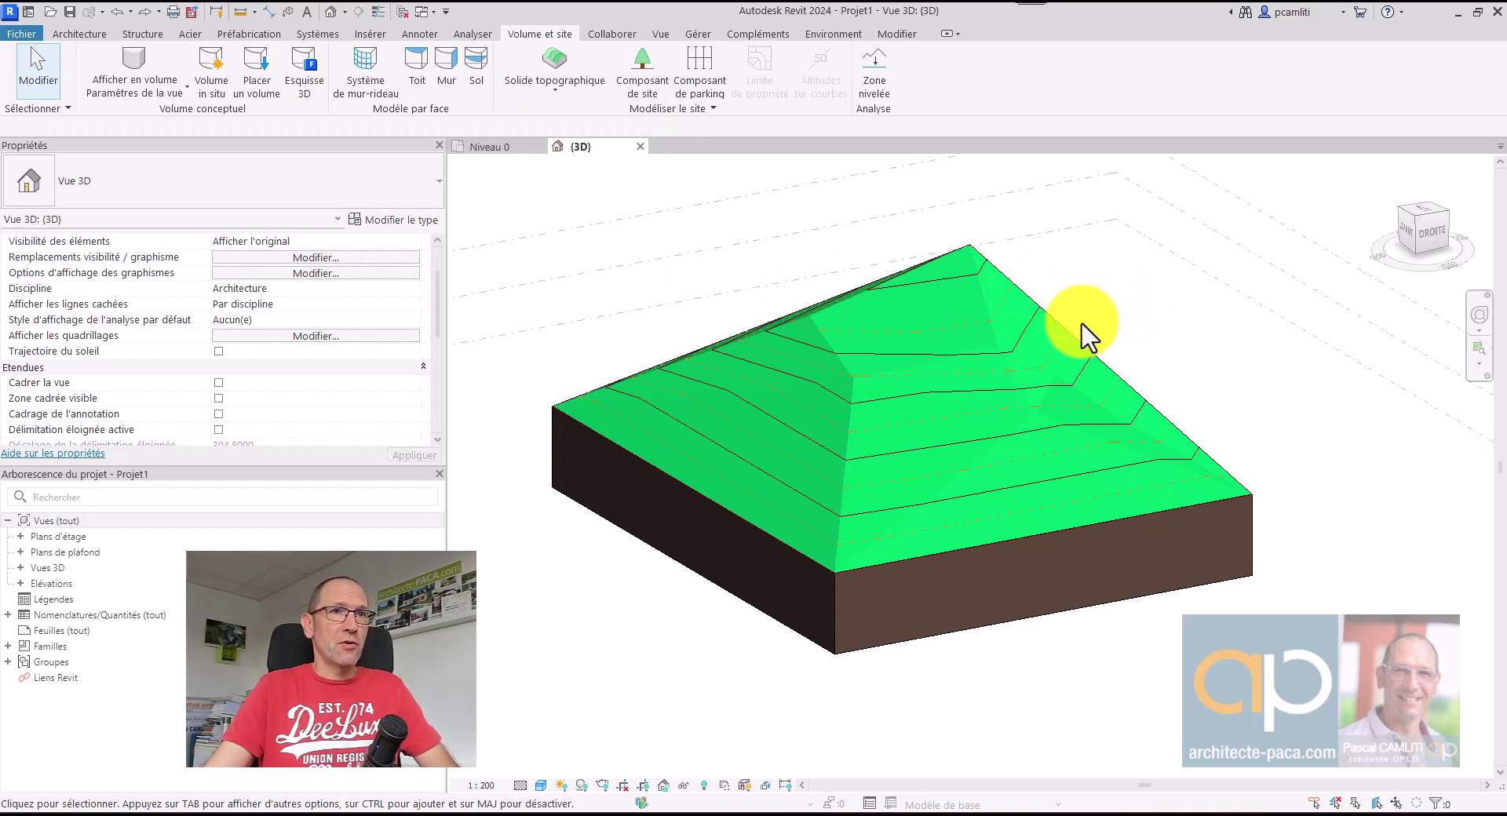
Switch the 3D view's phase to Existante and back to Nouvelle construction to compare how the terrain displays.
{"action": "middle_click_drag", "start_coordinate": [1154, 350], "coordinate": [1033, 208], "text": "shift"}
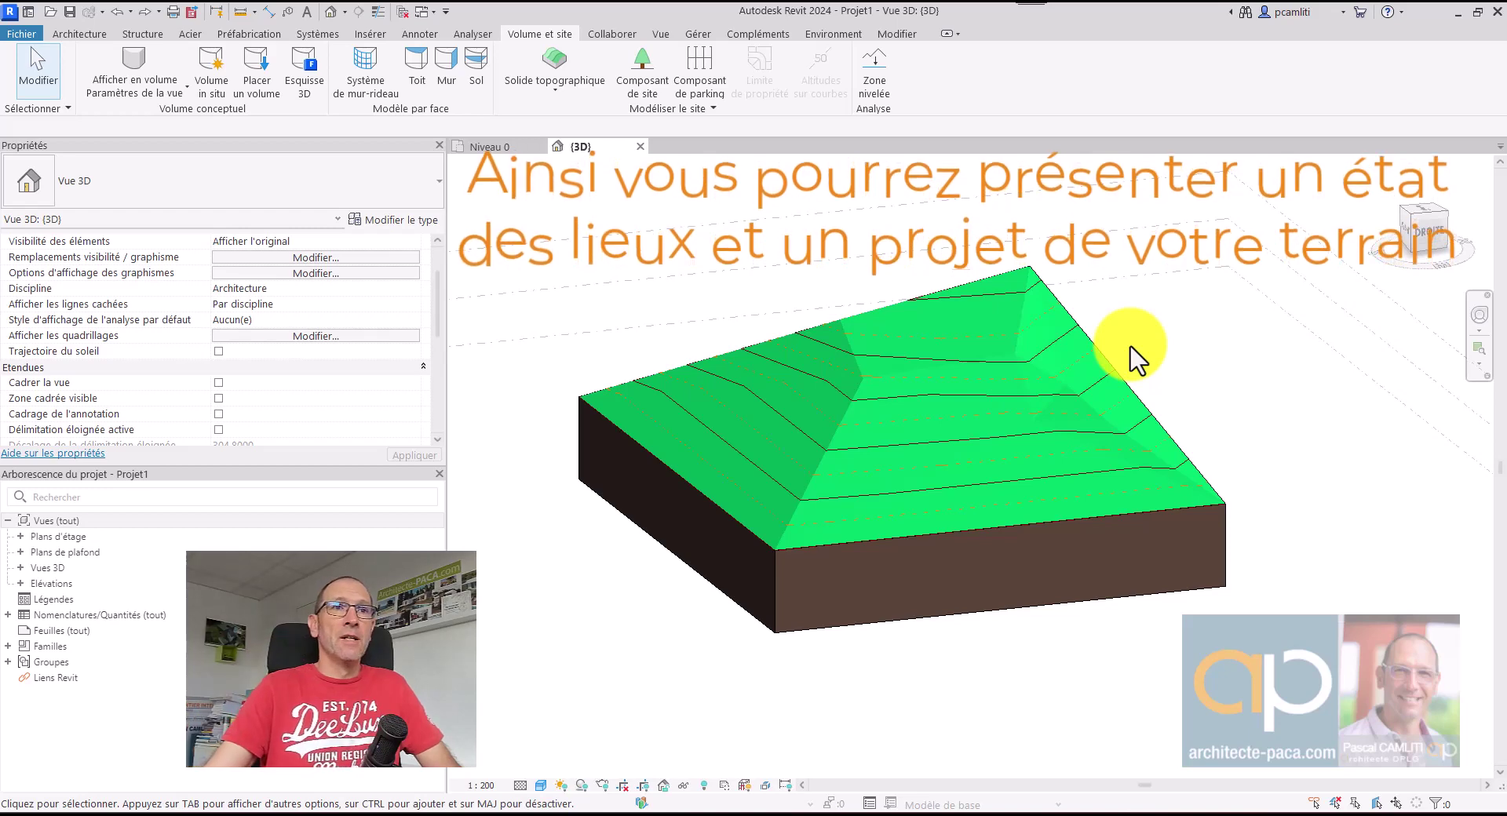
{"action": "middle_click_drag", "start_coordinate": [506, 416], "coordinate": [553, 418]}
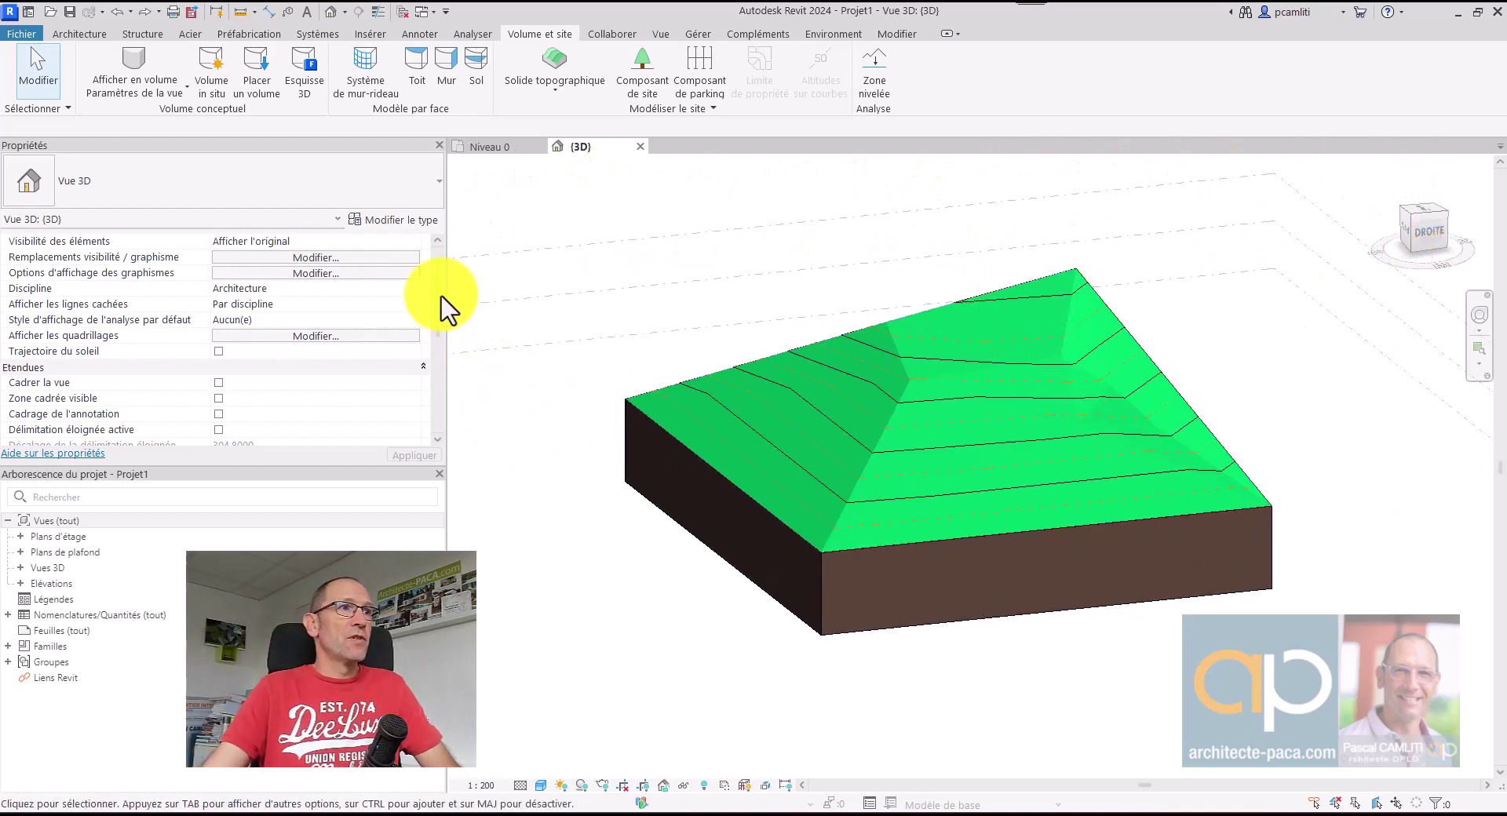
{"action": "left_click_drag", "start_coordinate": [438, 295], "coordinate": [434, 406]}
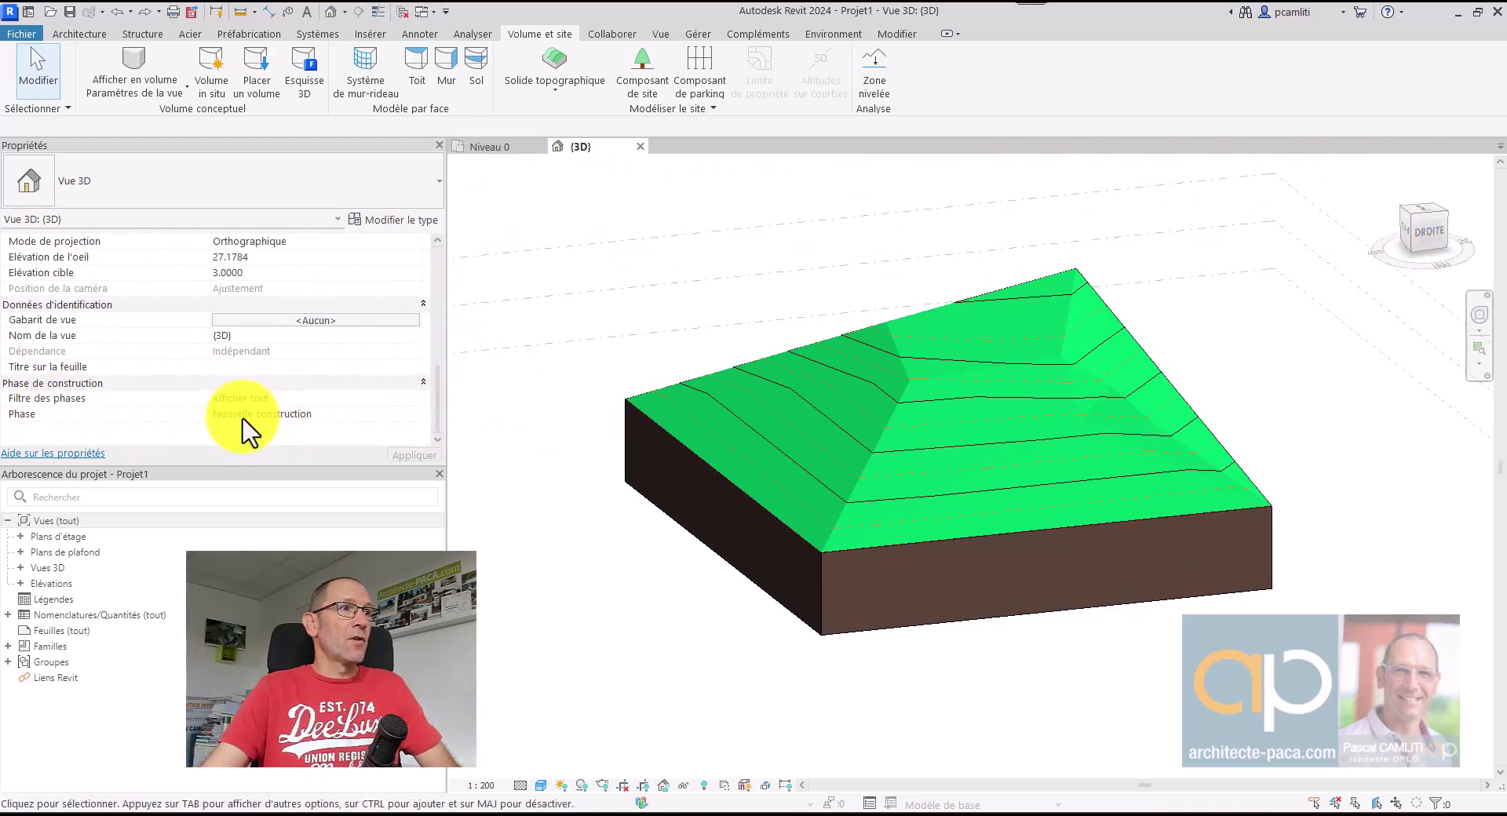
{"action": "left_click", "coordinate": [353, 413]}
{"action": "left_click", "coordinate": [413, 414]}
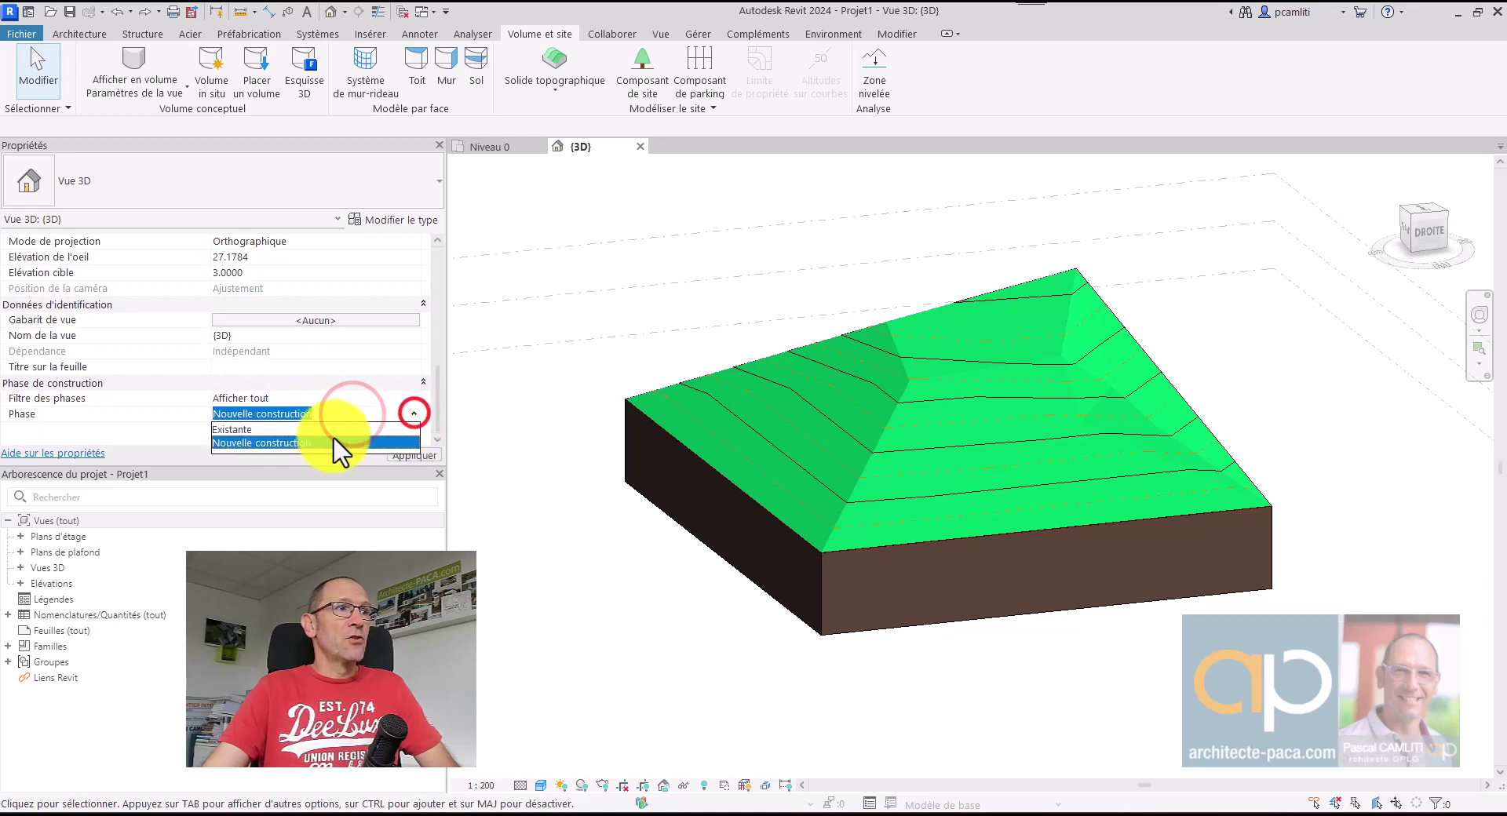
{"action": "left_click", "coordinate": [333, 429]}
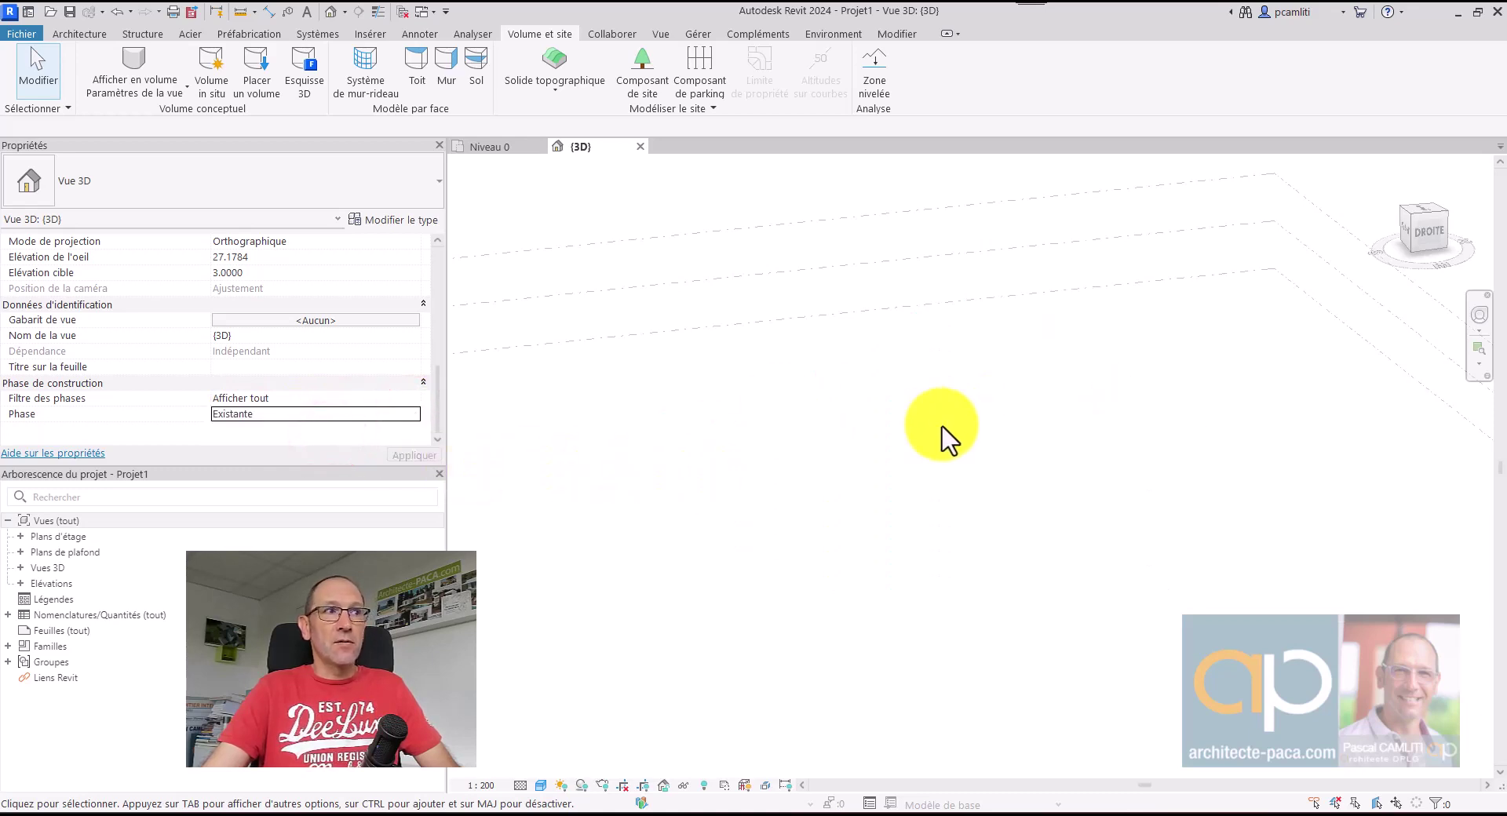
{"action": "left_click", "coordinate": [413, 414]}
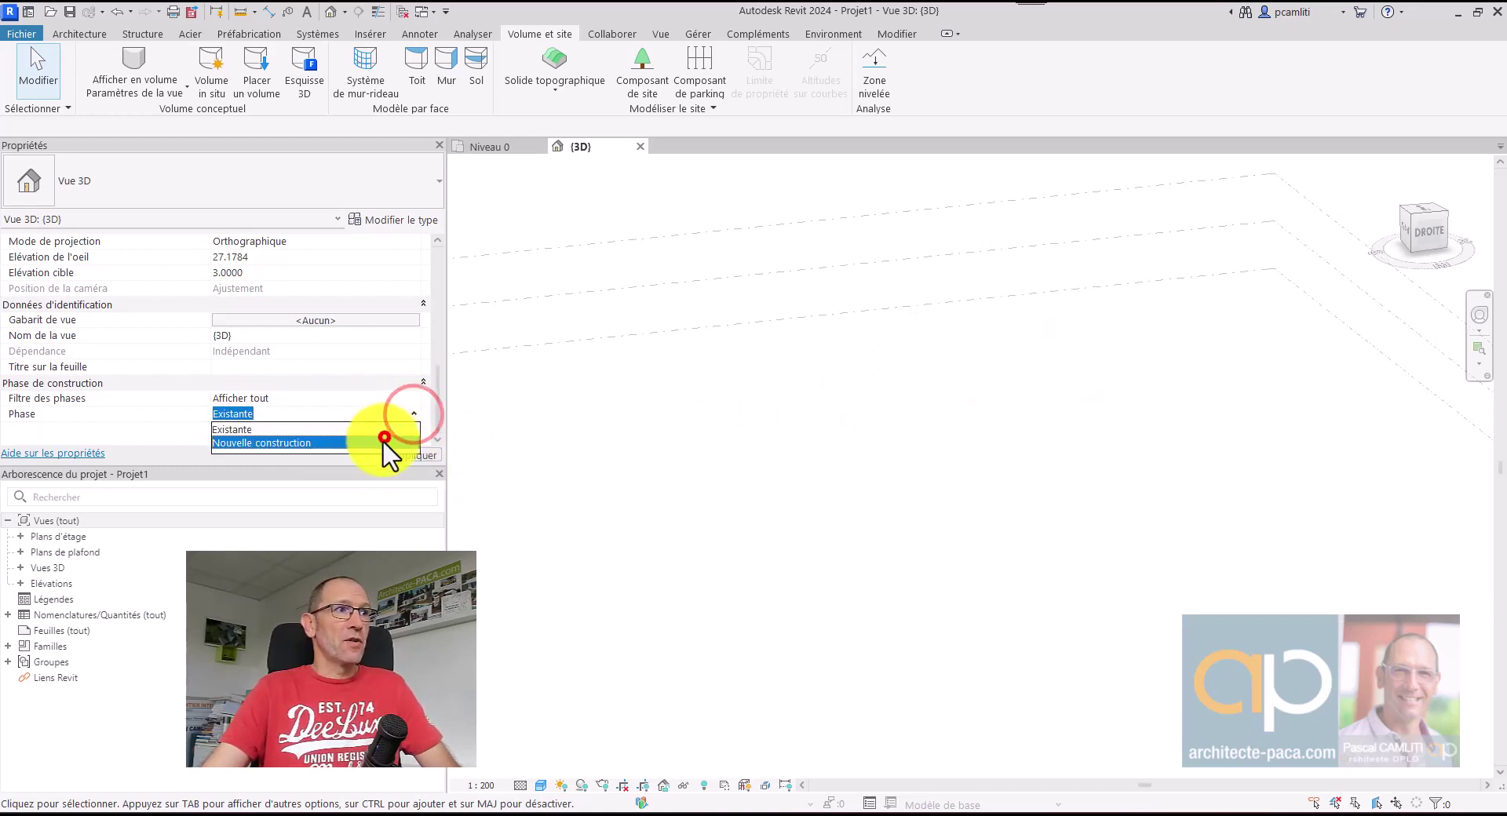
{"action": "left_click", "coordinate": [384, 440]}
{"action": "middle_click_drag", "start_coordinate": [723, 673], "coordinate": [706, 579], "text": "shift"}
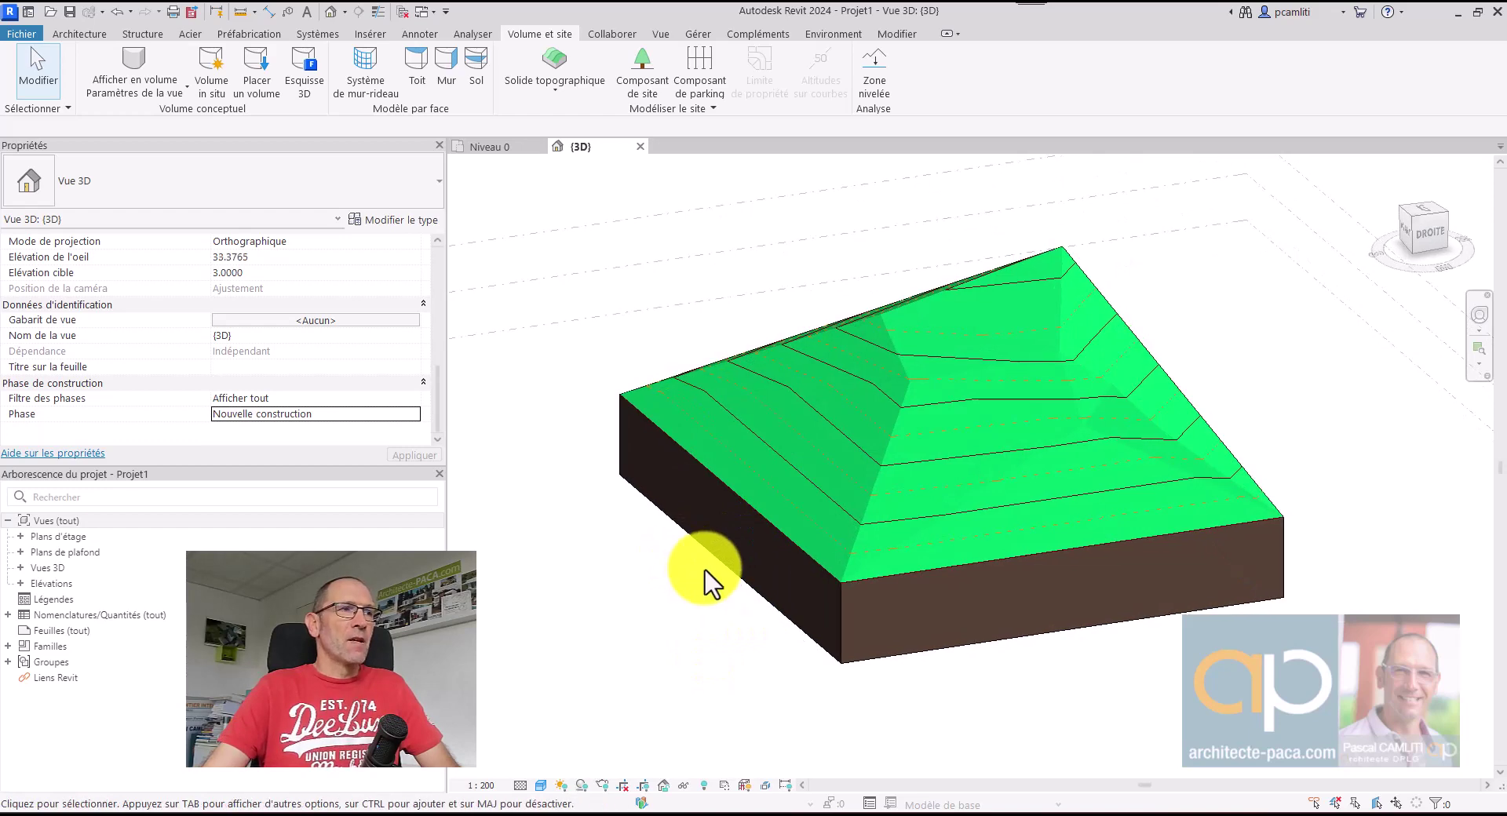
Set the topographic solid's creation phase to Existante.
{"action": "left_click", "coordinate": [759, 499]}
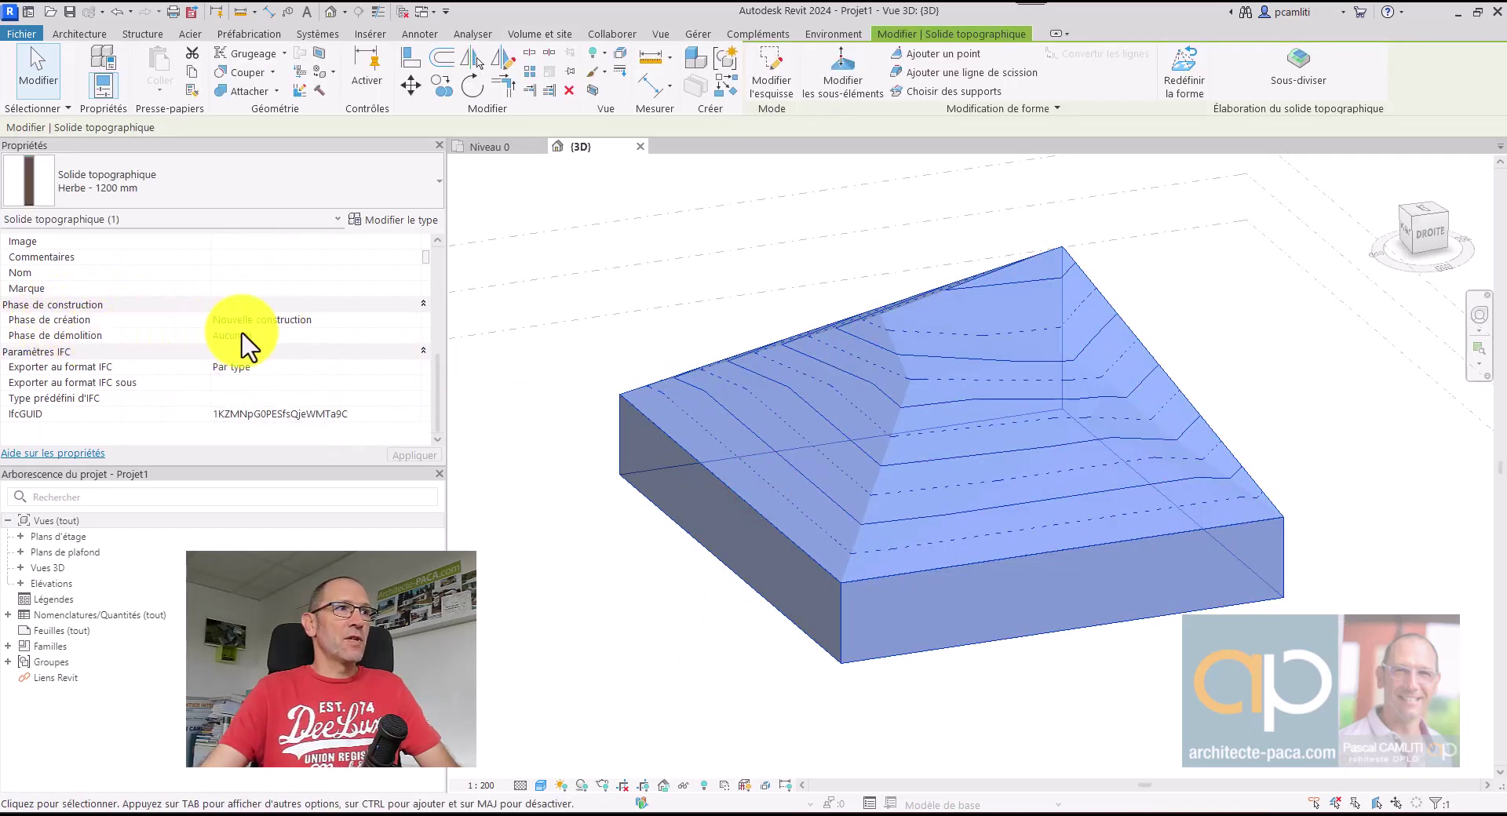
{"action": "left_click", "coordinate": [379, 320]}
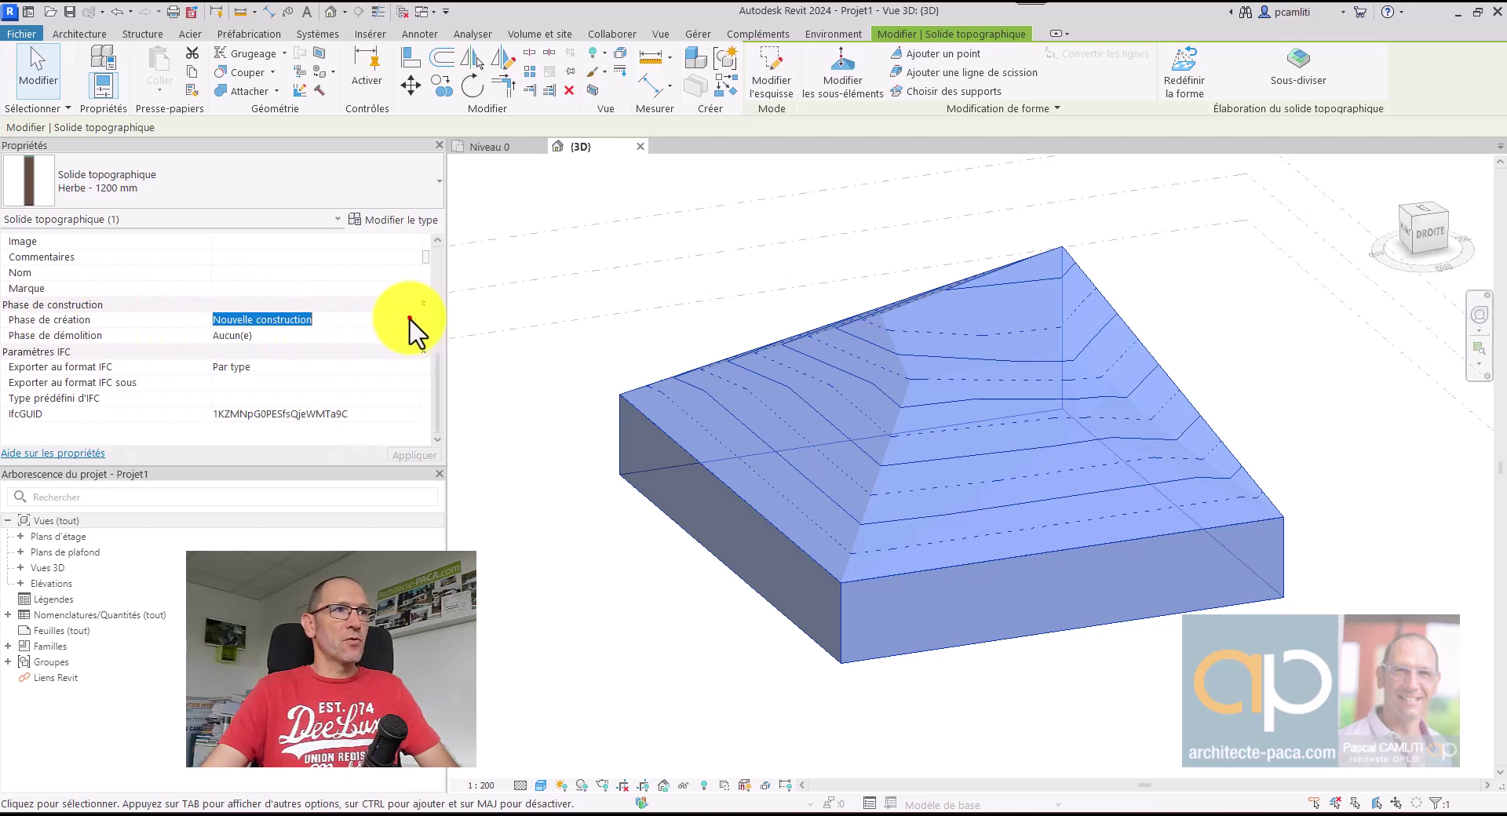
{"action": "left_click", "coordinate": [405, 317]}
{"action": "left_click", "coordinate": [333, 335]}
{"action": "left_click", "coordinate": [575, 503]}
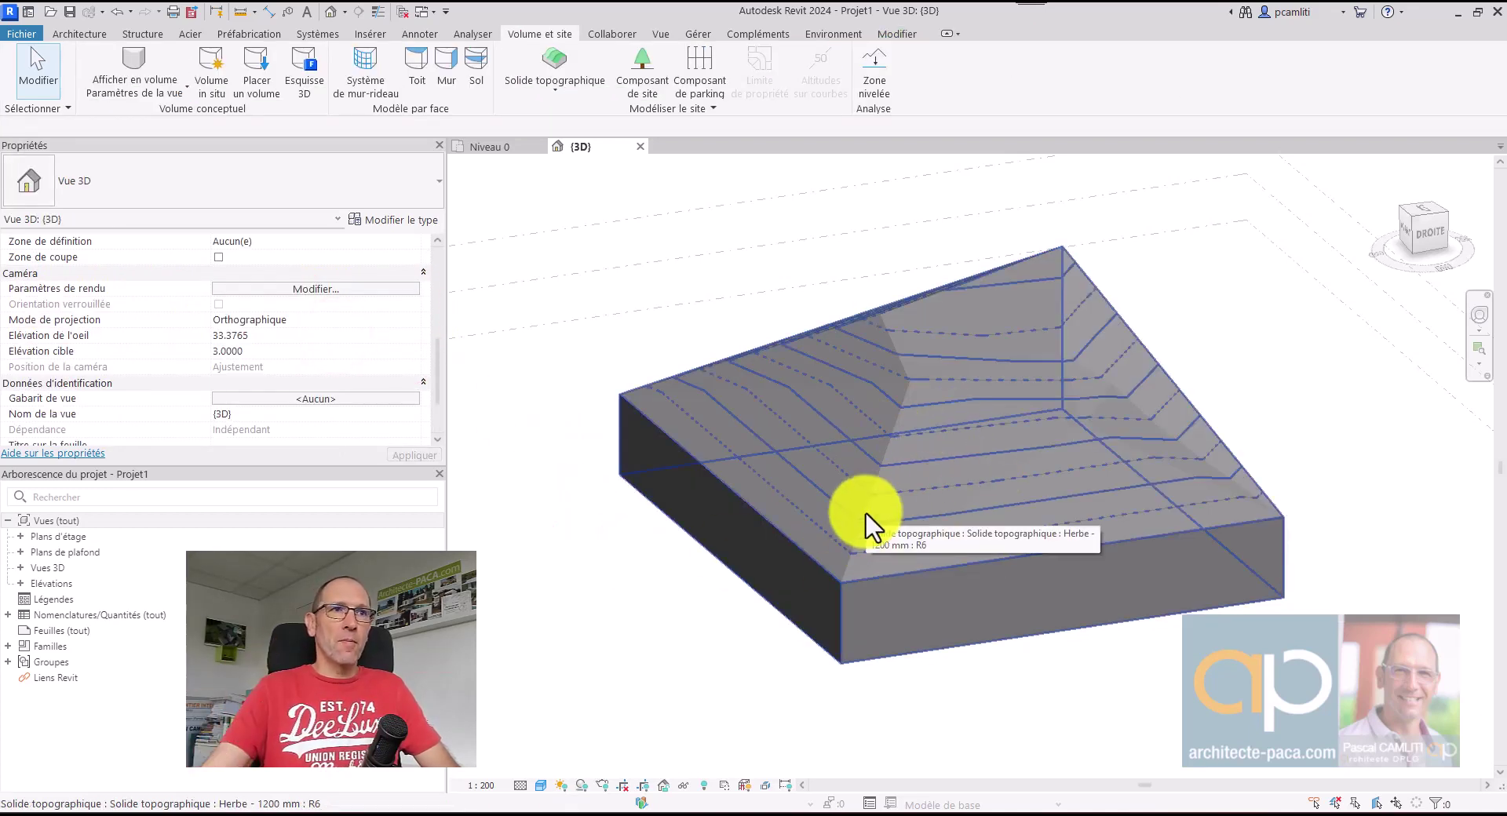
Review the project's phase graphic overrides and the appearance of the Phase - Exist. material assigned to existing elements.
{"action": "left_click", "coordinate": [694, 35]}
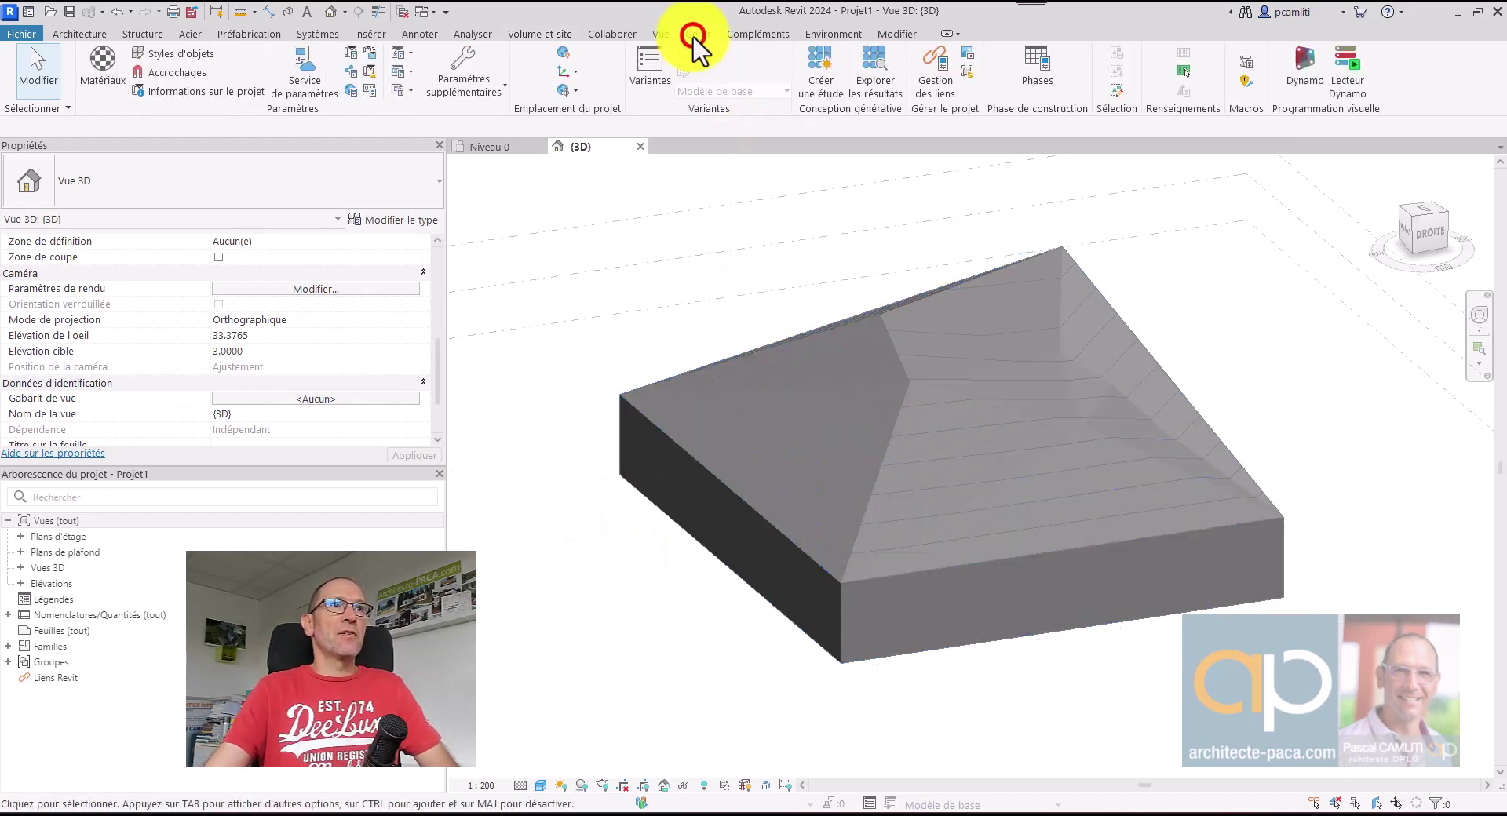
{"action": "left_click", "coordinate": [1037, 64]}
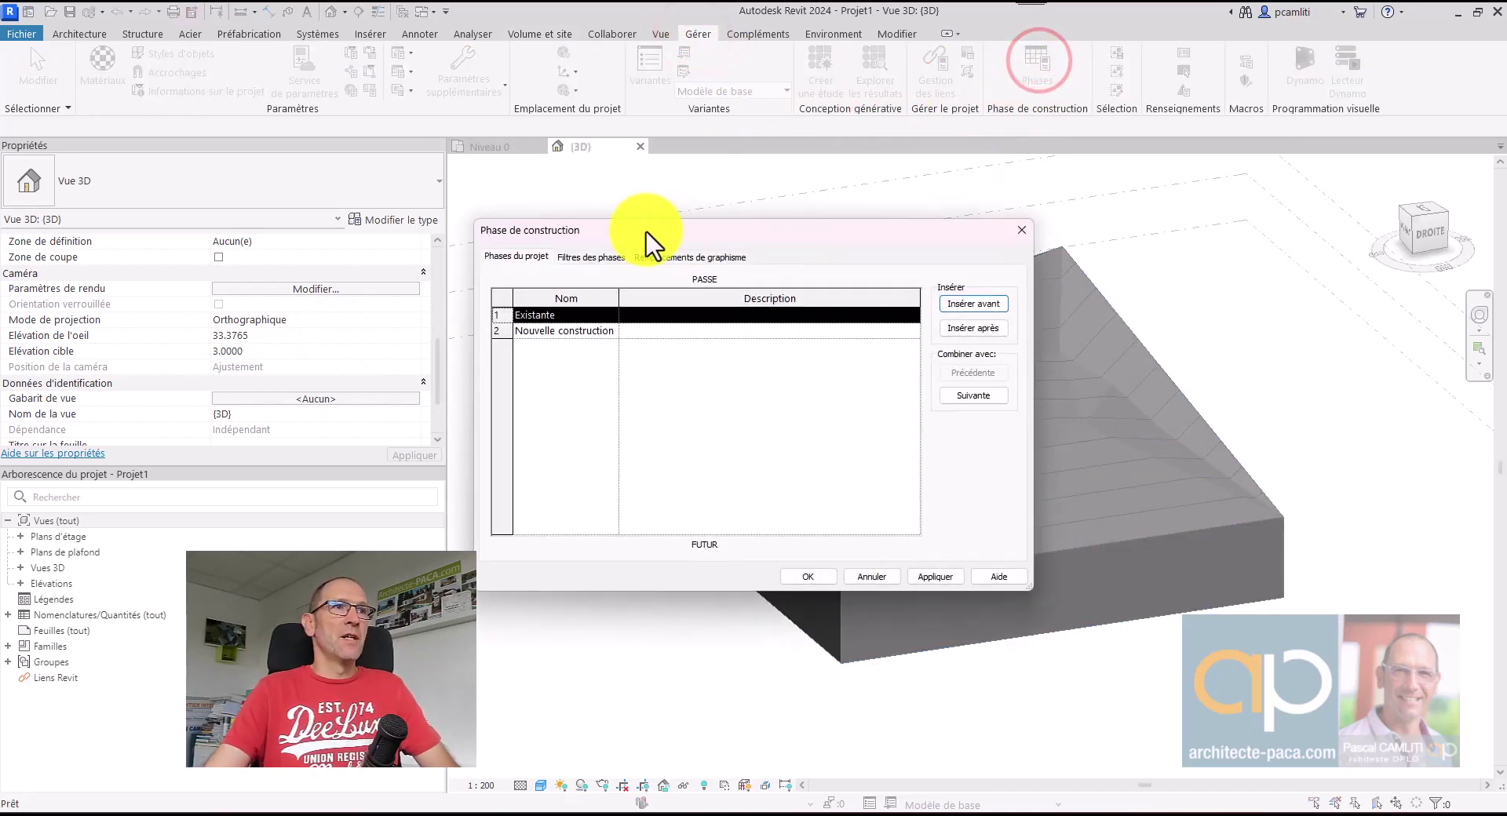
{"action": "left_click", "coordinate": [677, 257]}
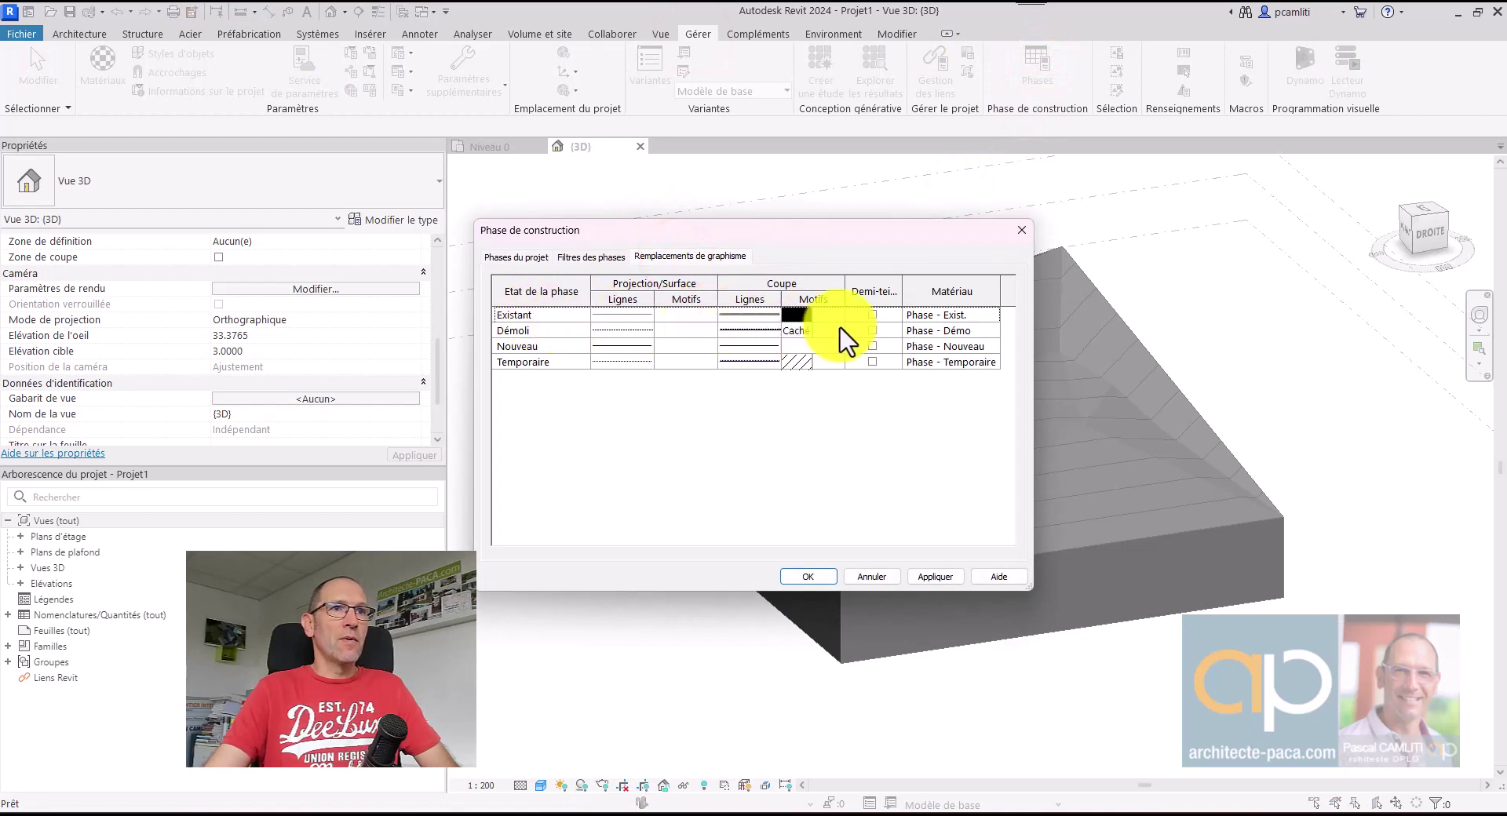
{"action": "left_click", "coordinate": [994, 314]}
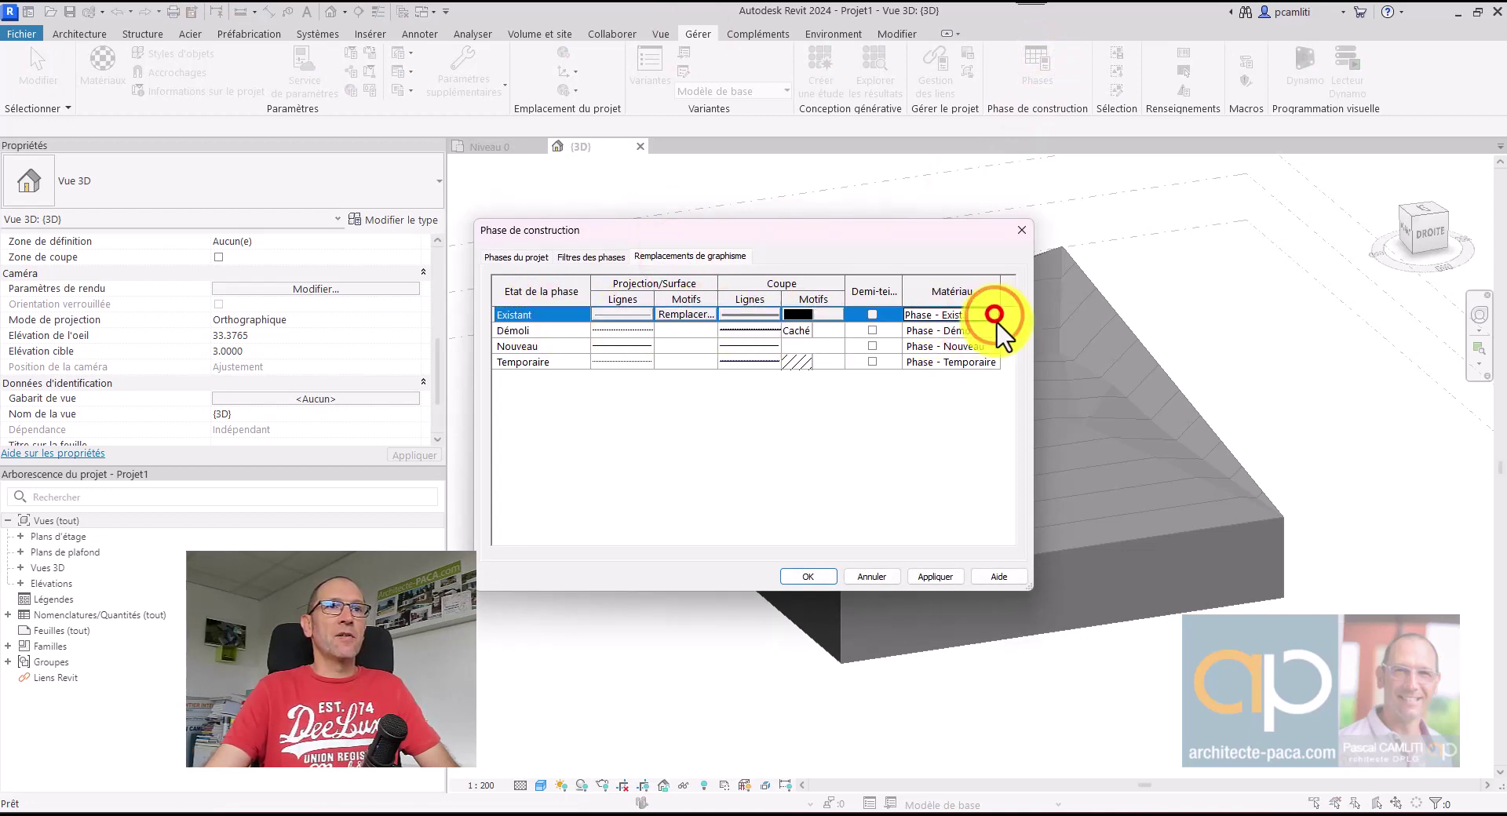
{"action": "left_click", "coordinate": [994, 314]}
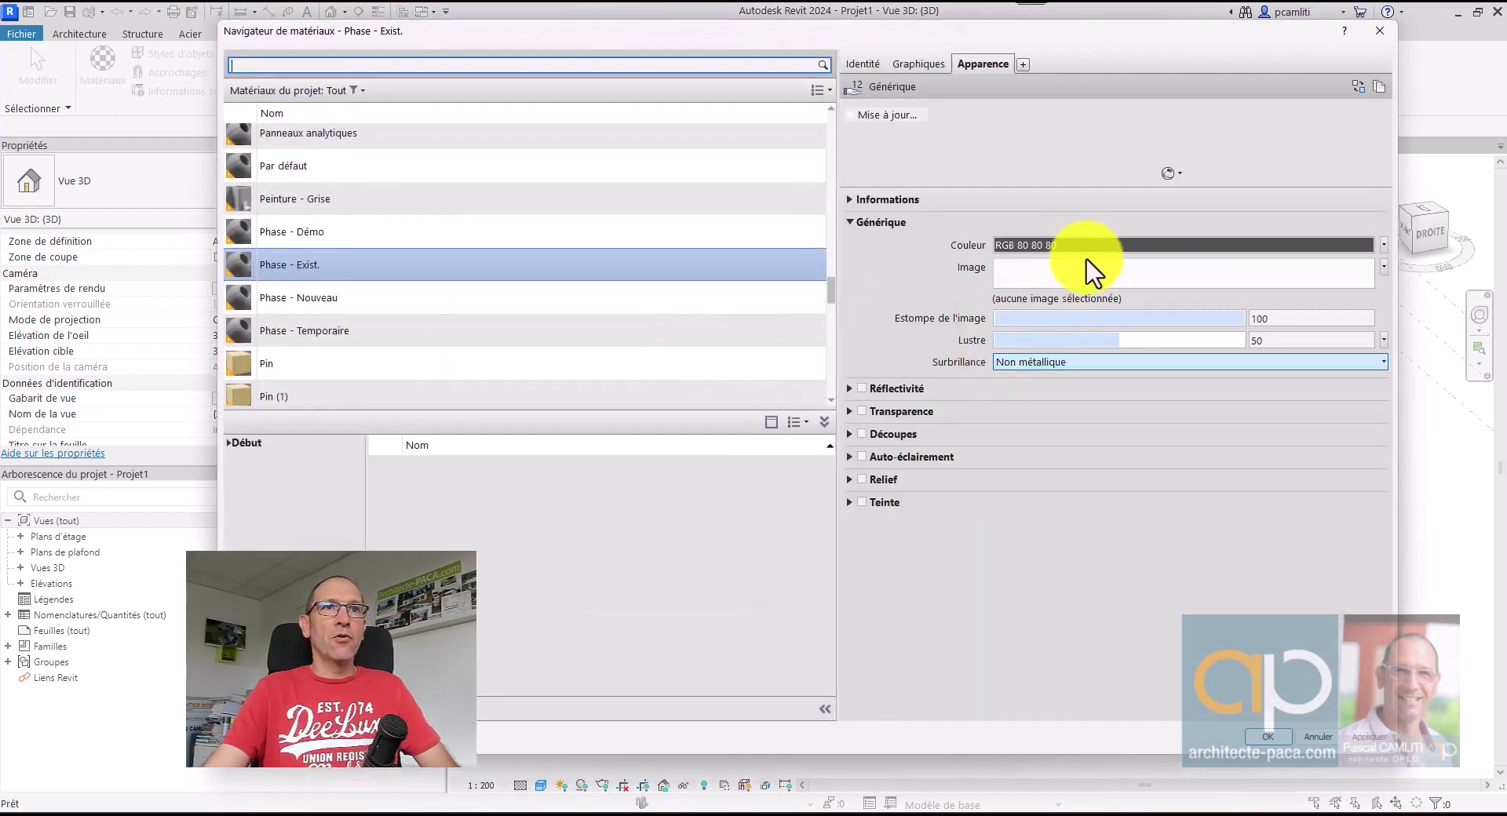
{"action": "left_click_drag", "start_coordinate": [1099, 187], "coordinate": [1100, 274]}
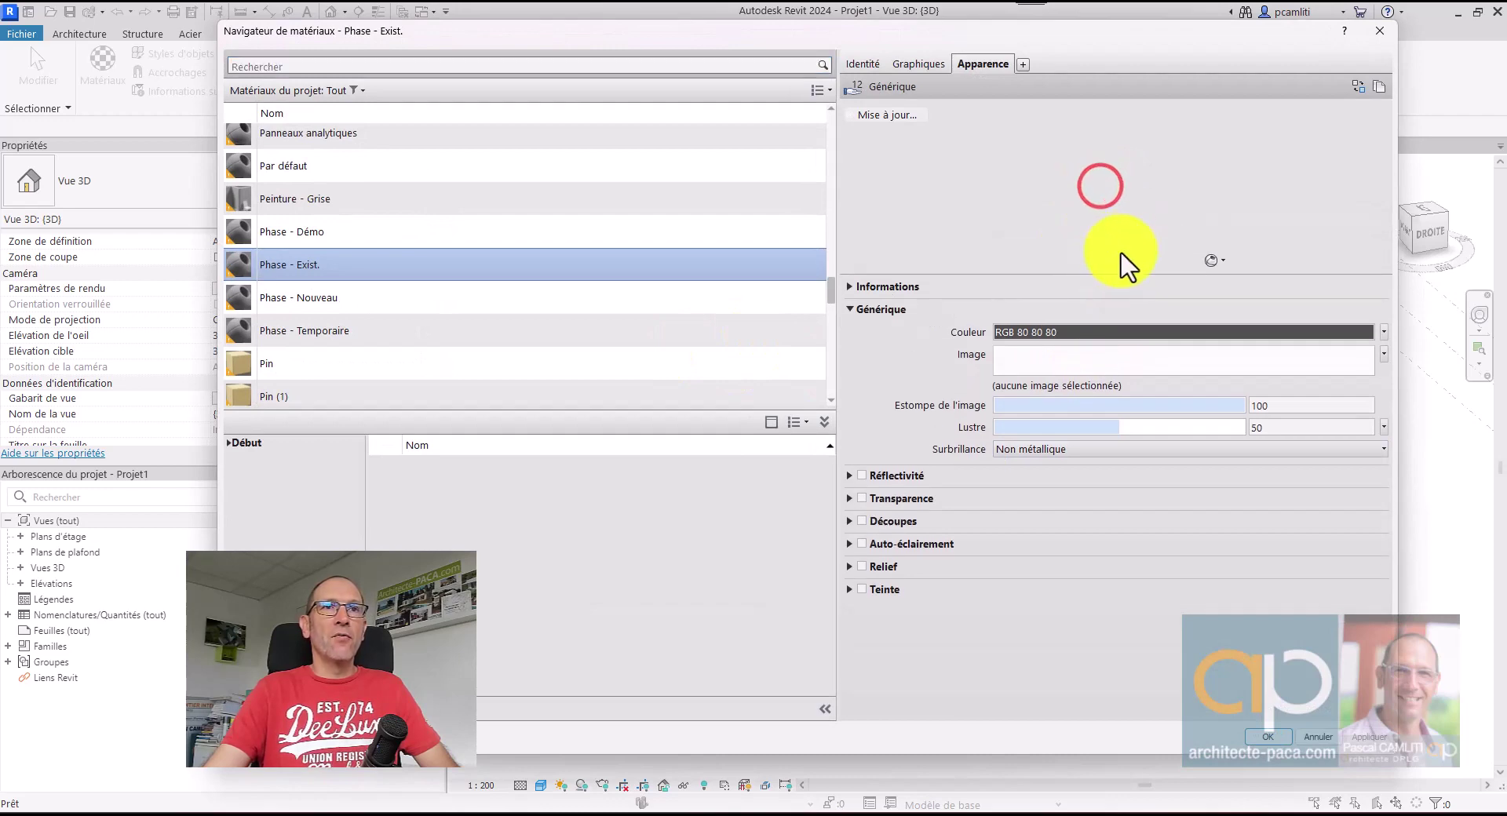
{"action": "left_click", "coordinate": [1327, 727]}
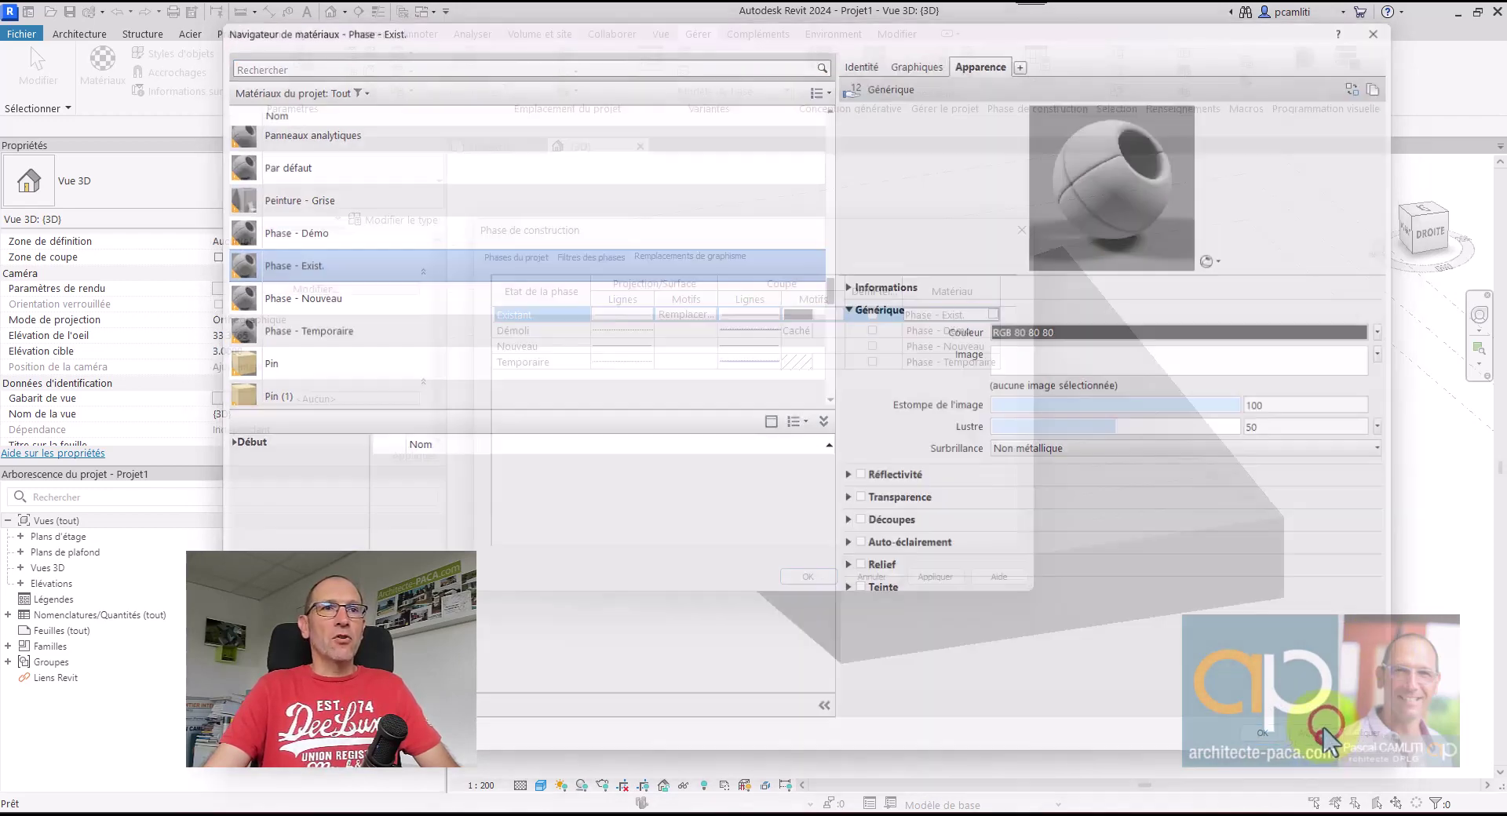
{"action": "left_click", "coordinate": [935, 576]}
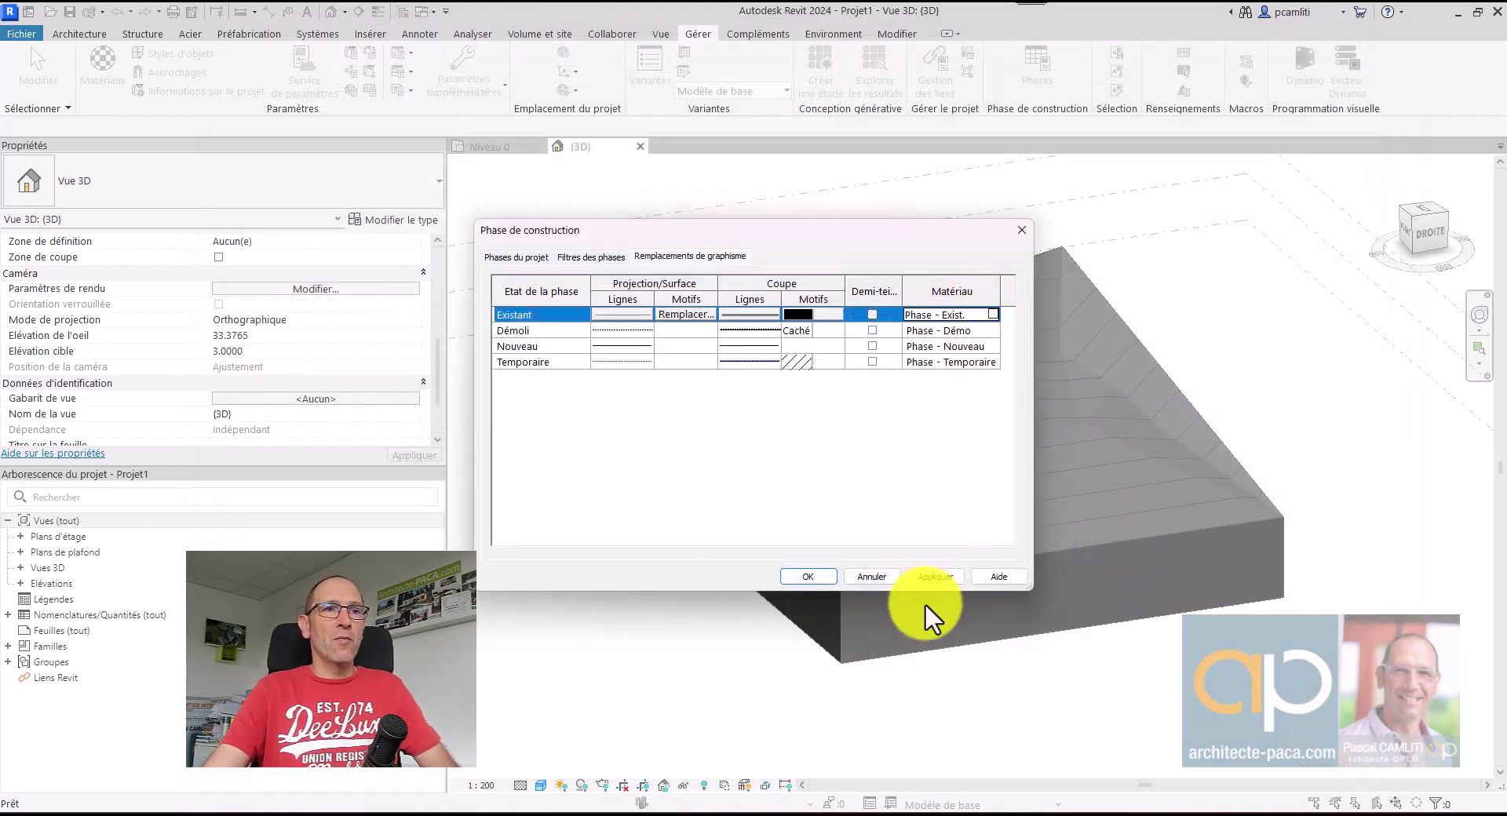
{"action": "left_click", "coordinate": [881, 574]}
{"action": "left_click", "coordinate": [780, 652]}
Compare the existing terrain's display by switching the 3D view's phase to Existante and returning it to Nouvelle construction.
{"action": "scroll", "coordinate": [409, 346], "scroll_direction": "down", "scroll_amount": 1}
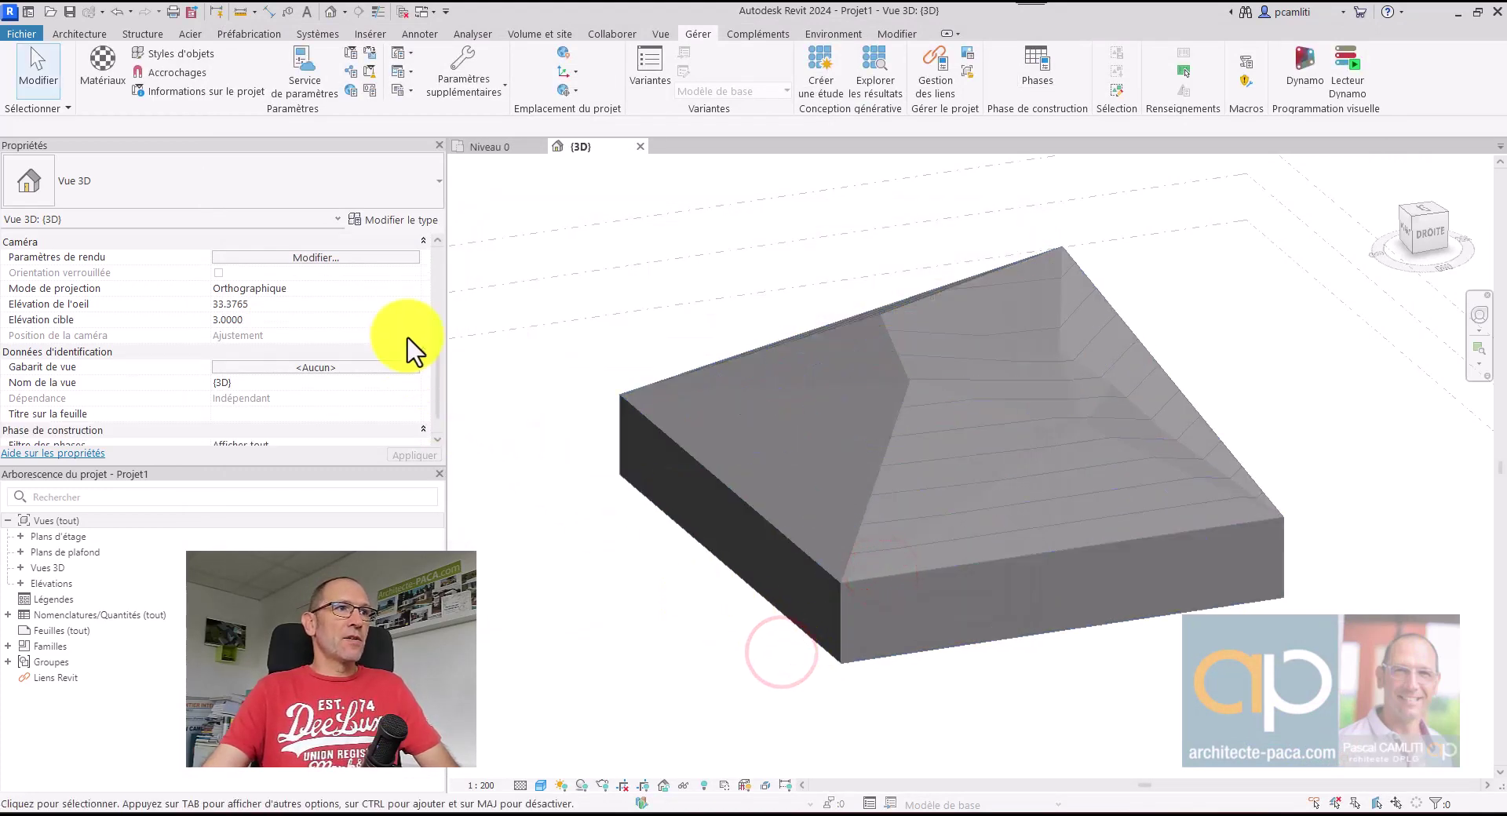
{"action": "scroll", "coordinate": [411, 376], "scroll_direction": "down", "scroll_amount": 2}
{"action": "left_click", "coordinate": [411, 416]}
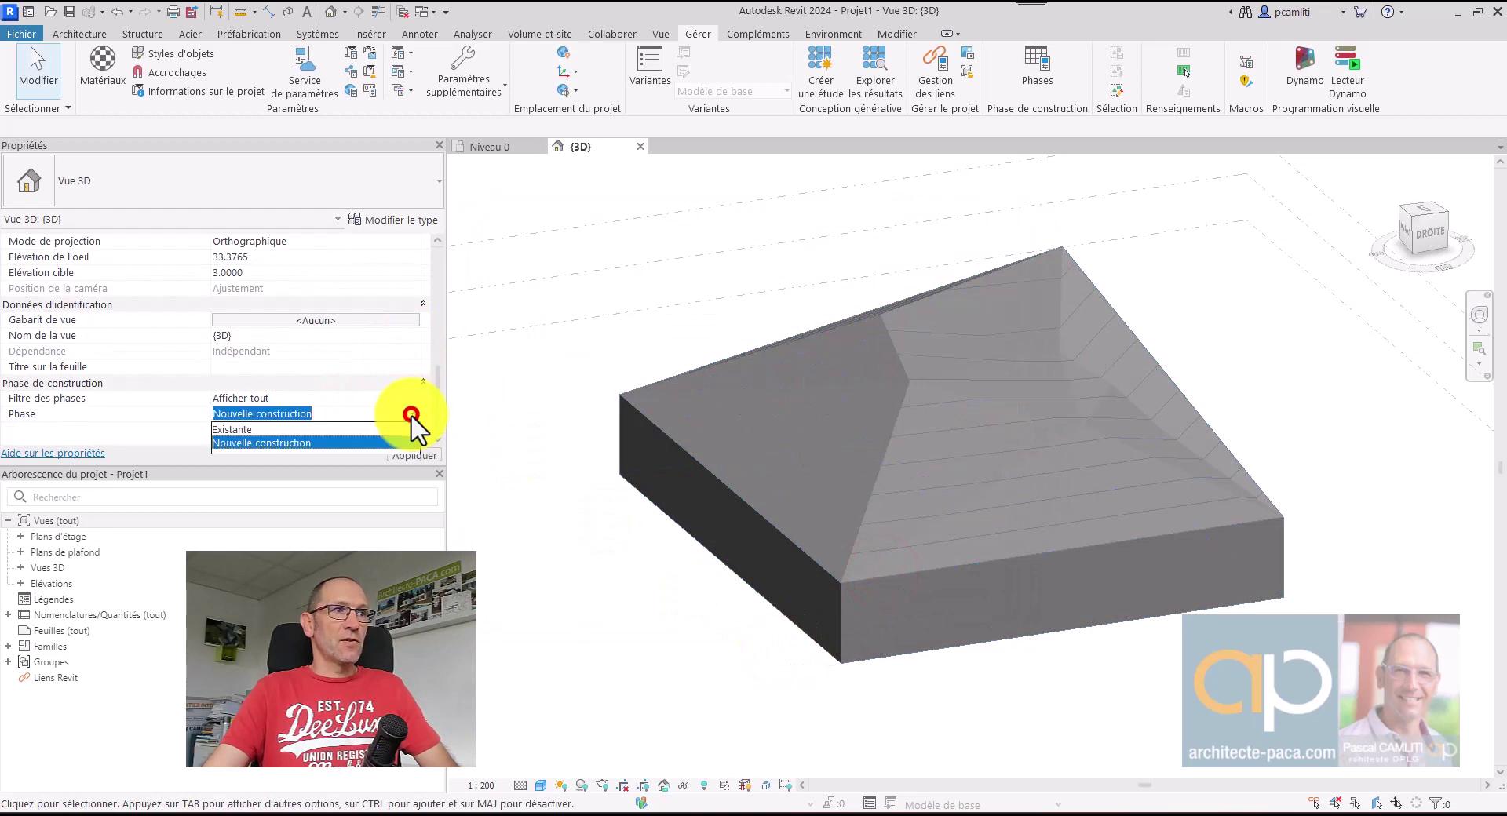
{"action": "left_click", "coordinate": [335, 424]}
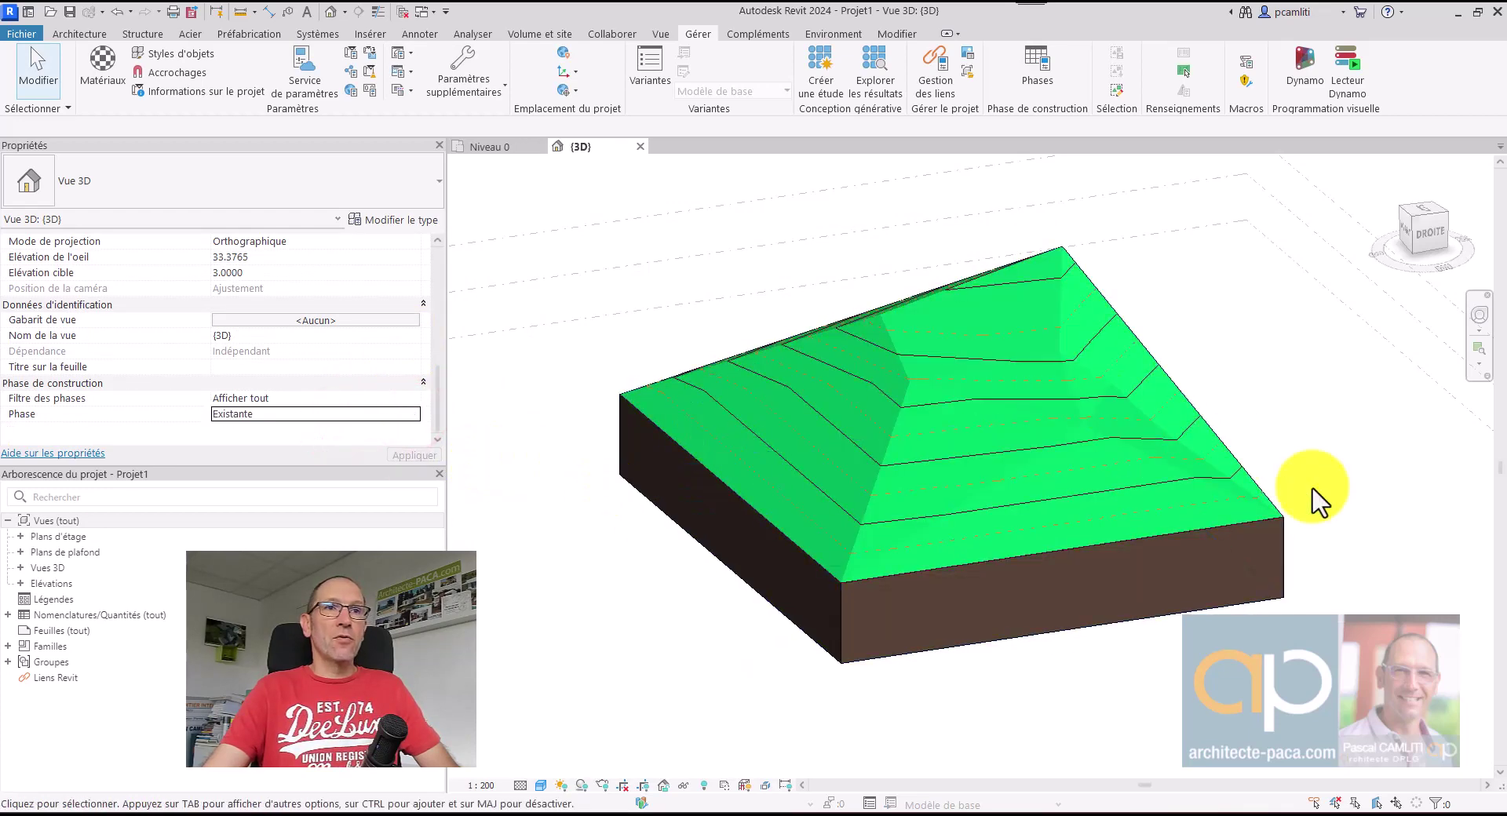
{"action": "left_click", "coordinate": [413, 414]}
{"action": "left_click", "coordinate": [376, 443]}
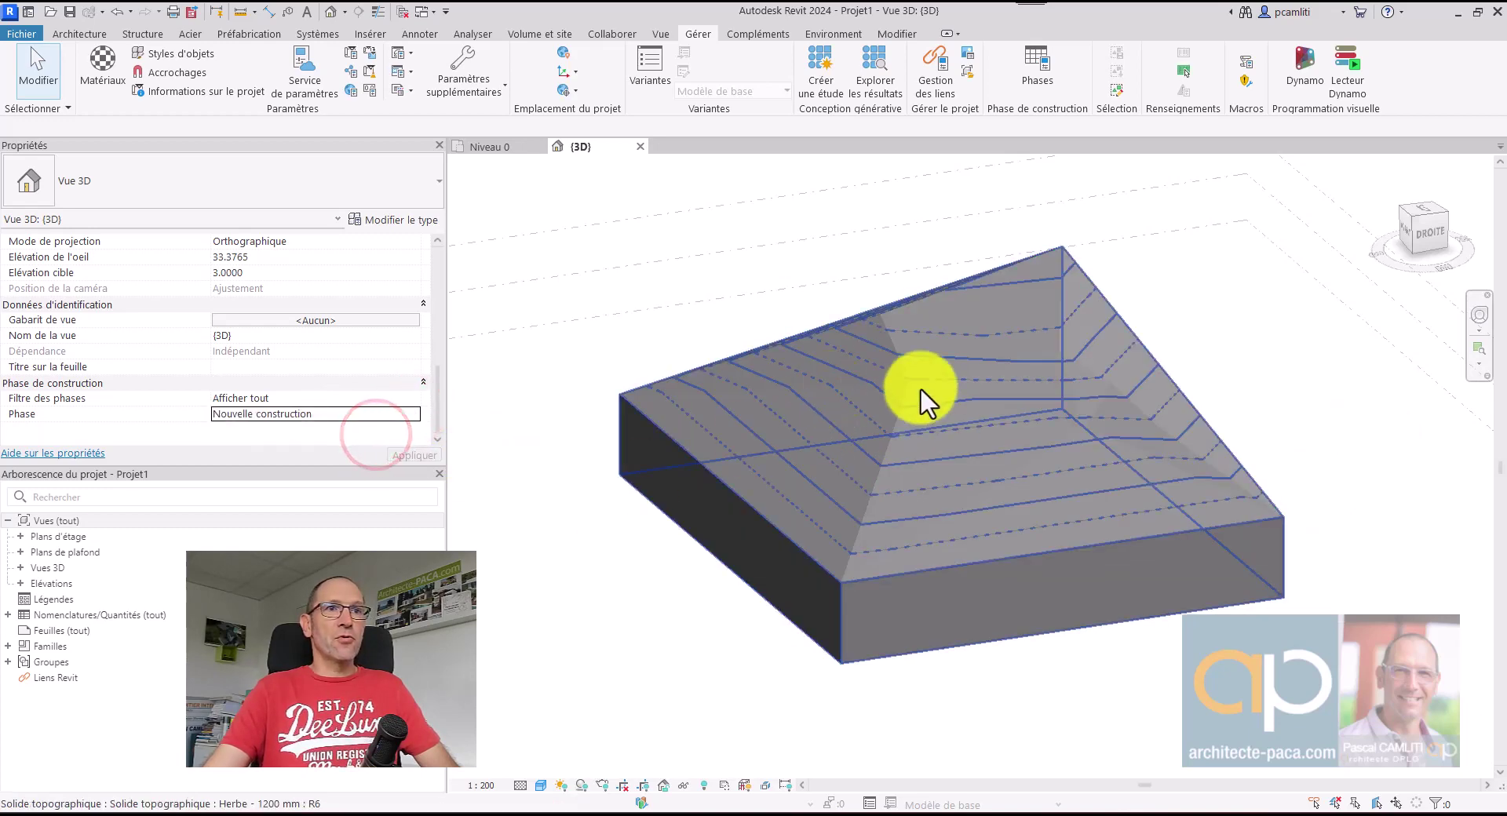
Check the creation and demolition phases of the existing topographic solid.
{"action": "left_click", "coordinate": [942, 417]}
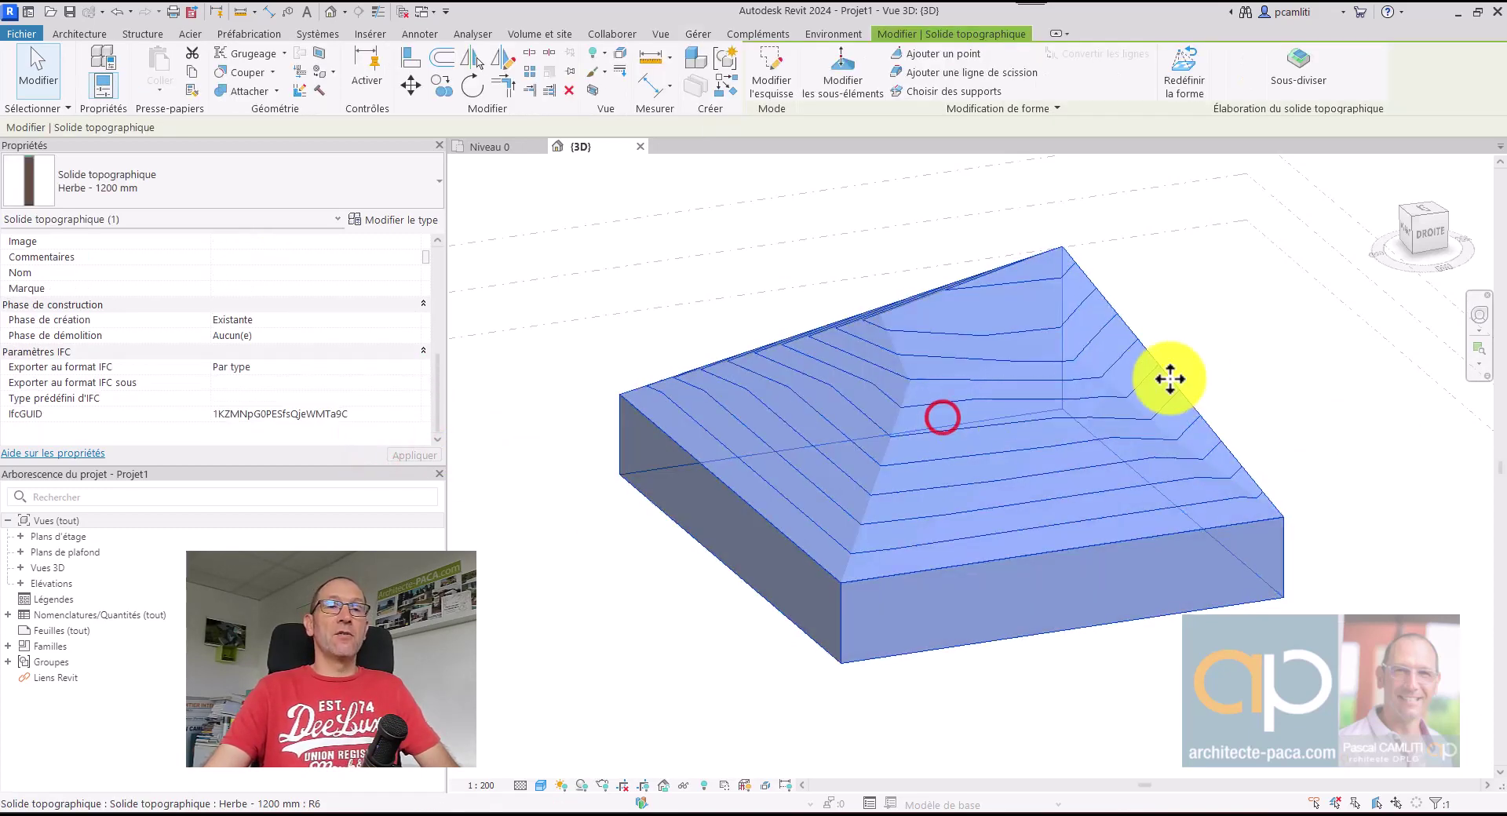
{"action": "left_click", "coordinate": [1216, 350]}
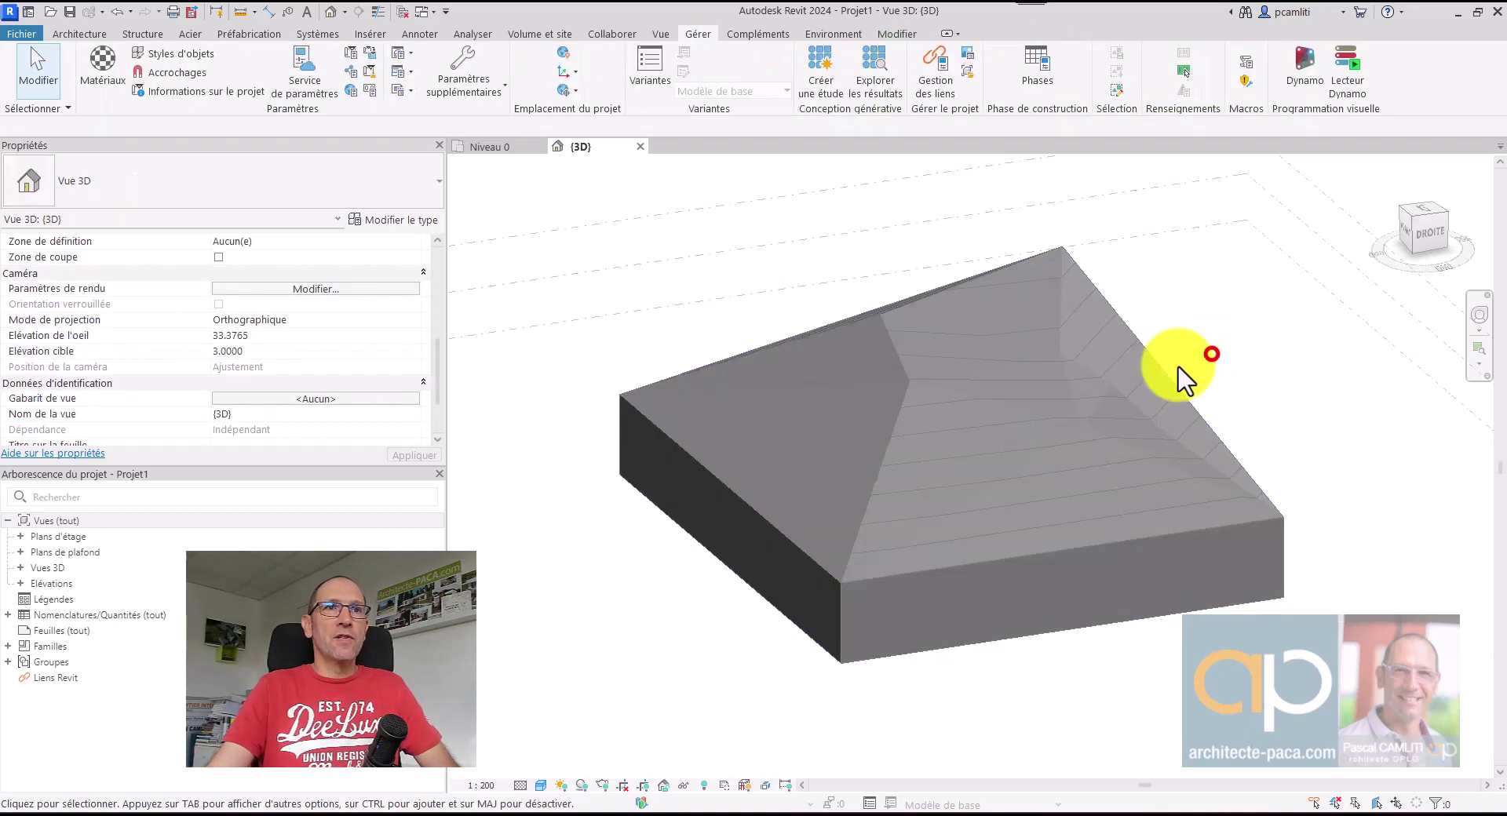
{"action": "left_click", "coordinate": [1097, 373]}
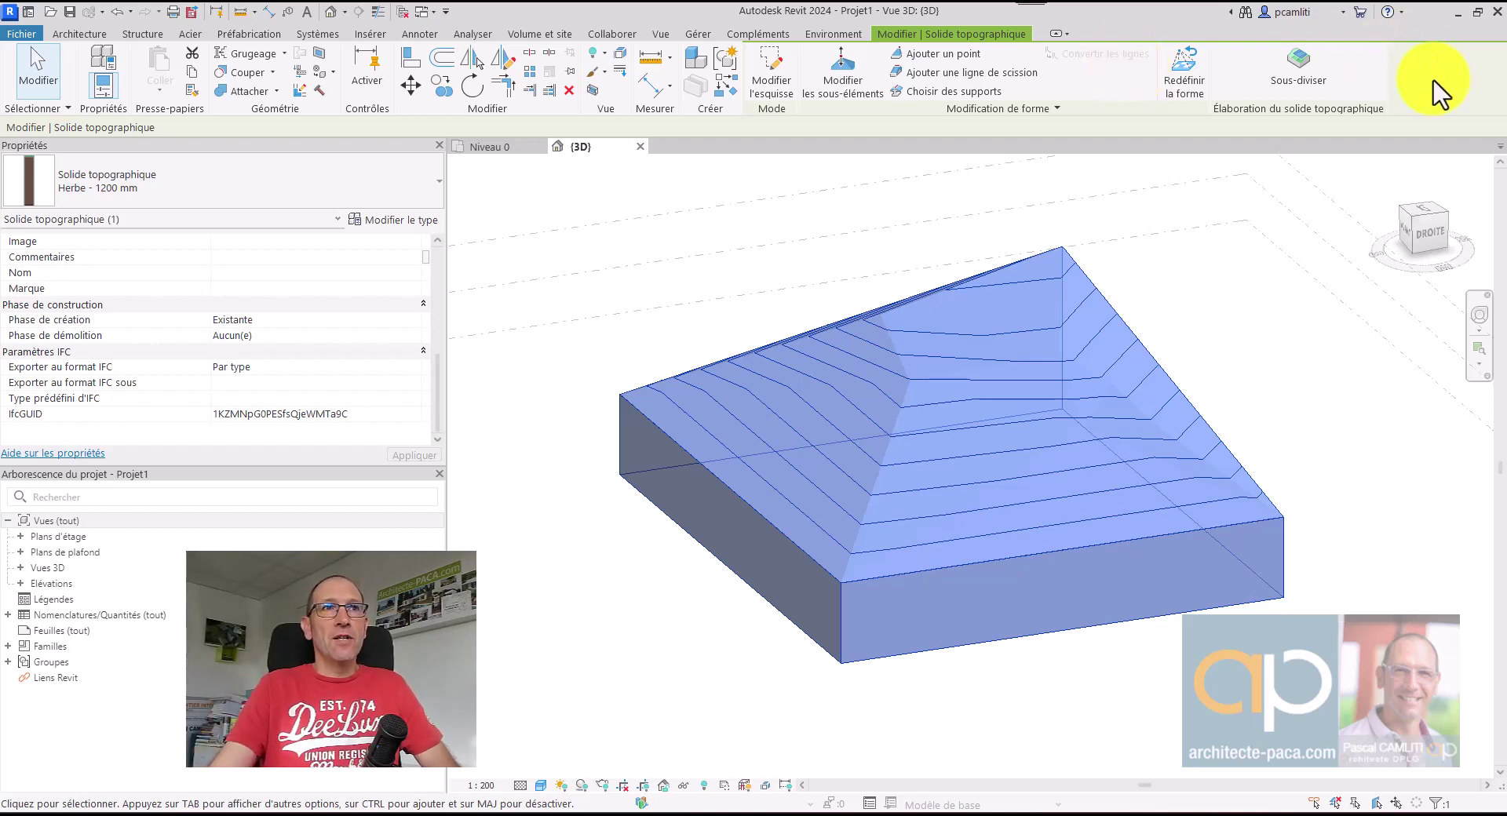
{"action": "left_click", "coordinate": [775, 182]}
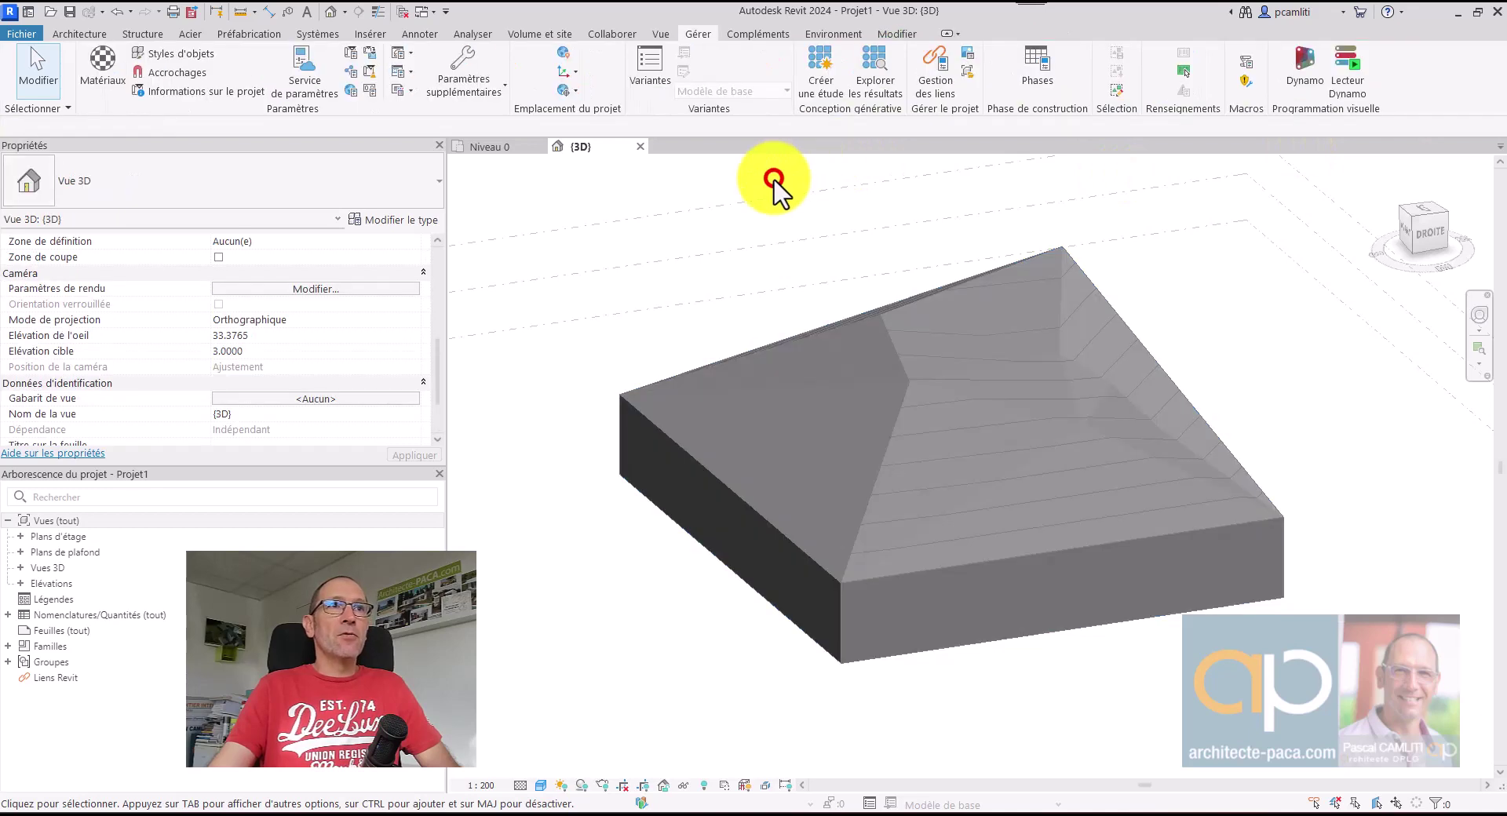
Create a graded region from the existing terrain, using the option that copies the topography exactly, including internal and perimeter points.
{"action": "left_click", "coordinate": [518, 34]}
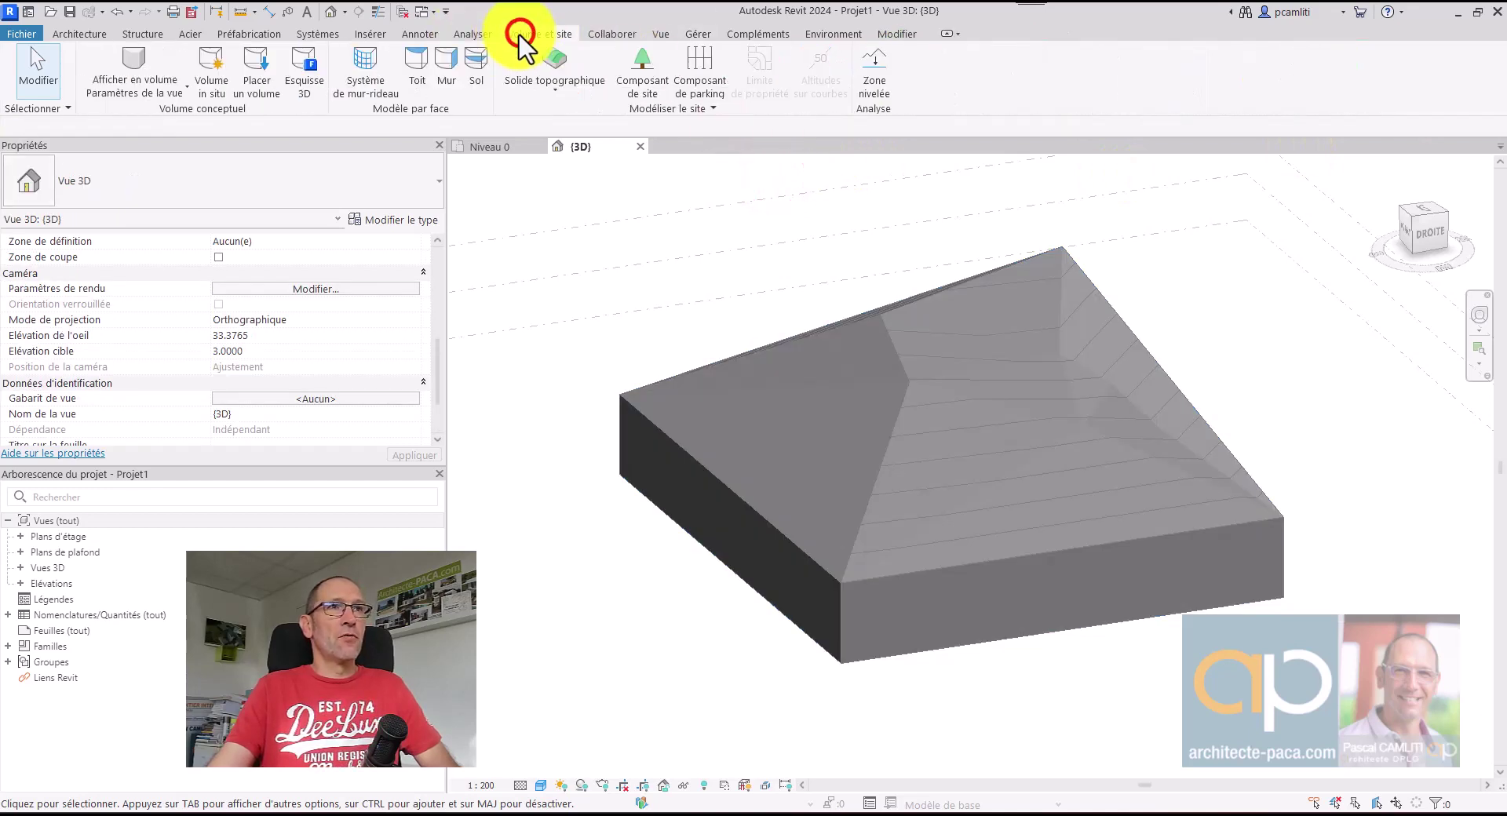
{"action": "left_click", "coordinate": [870, 74]}
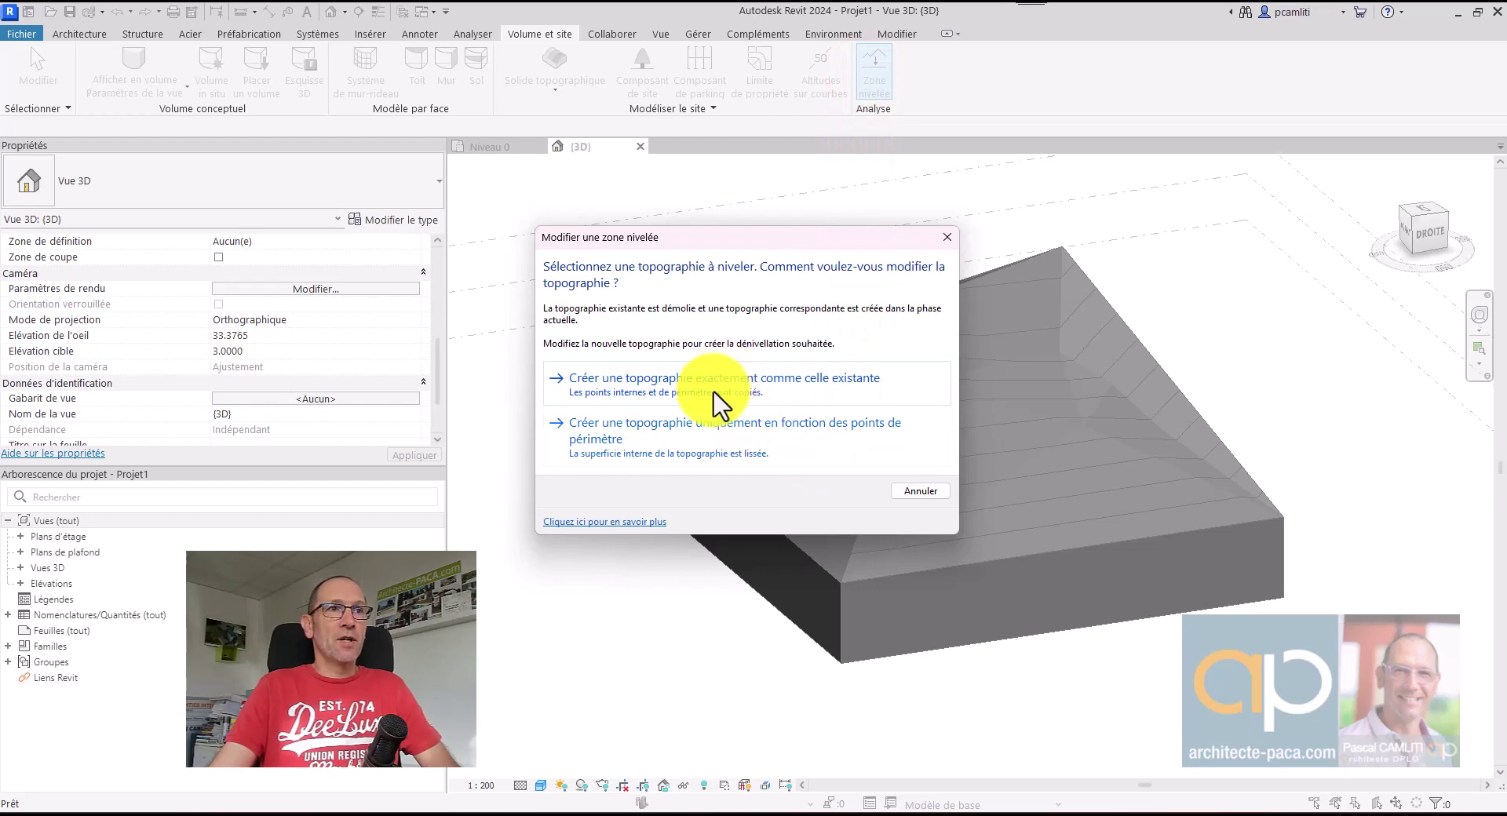
{"action": "left_click", "coordinate": [776, 386]}
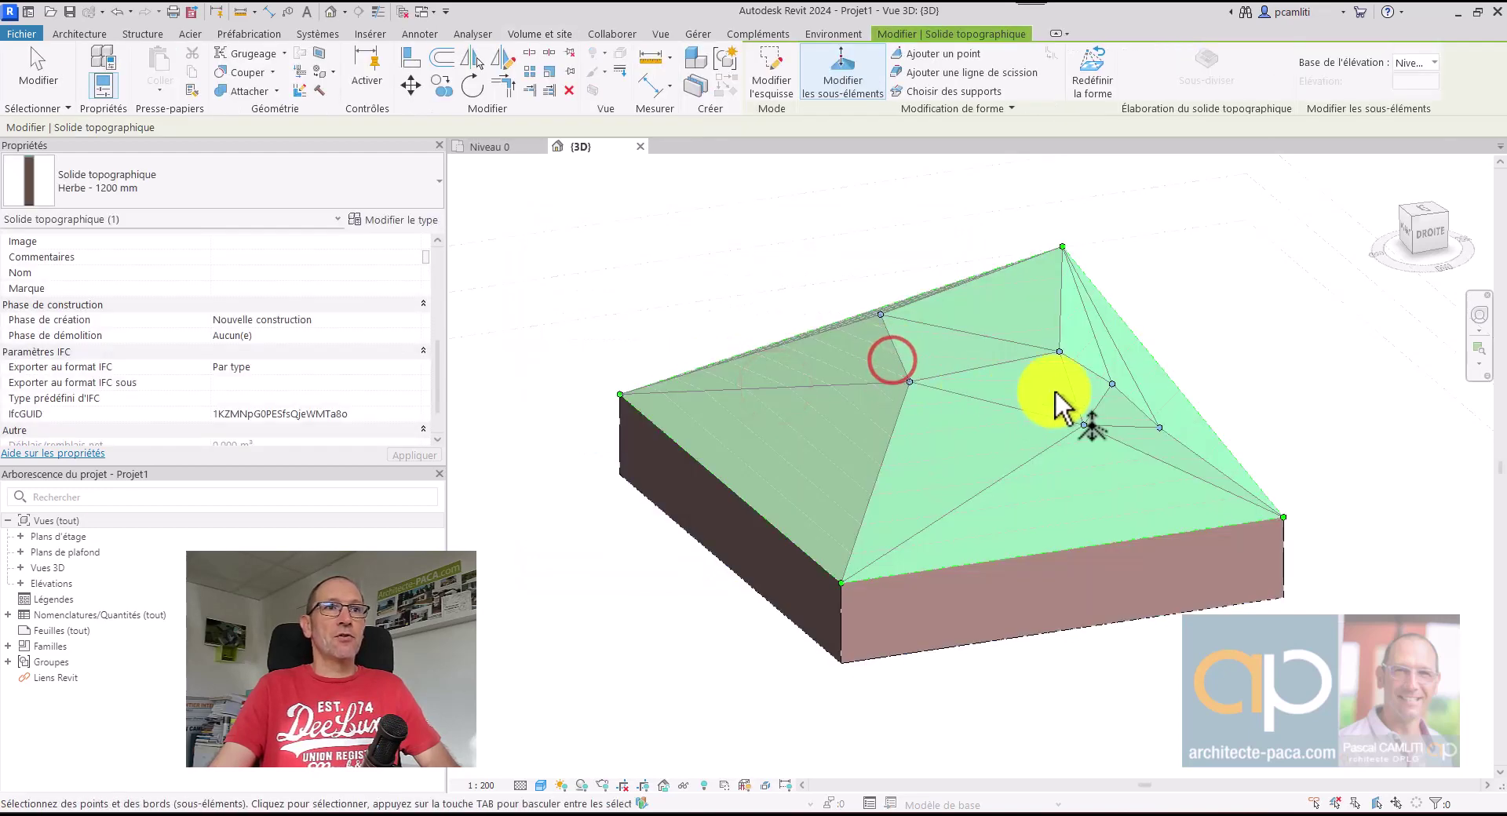
Raise the new terrain's interior point at the crest of the slope to an elevation of about 5.14.
{"action": "scroll", "coordinate": [910, 382], "scroll_direction": "up", "scroll_amount": 2}
{"action": "left_click", "coordinate": [901, 377]}
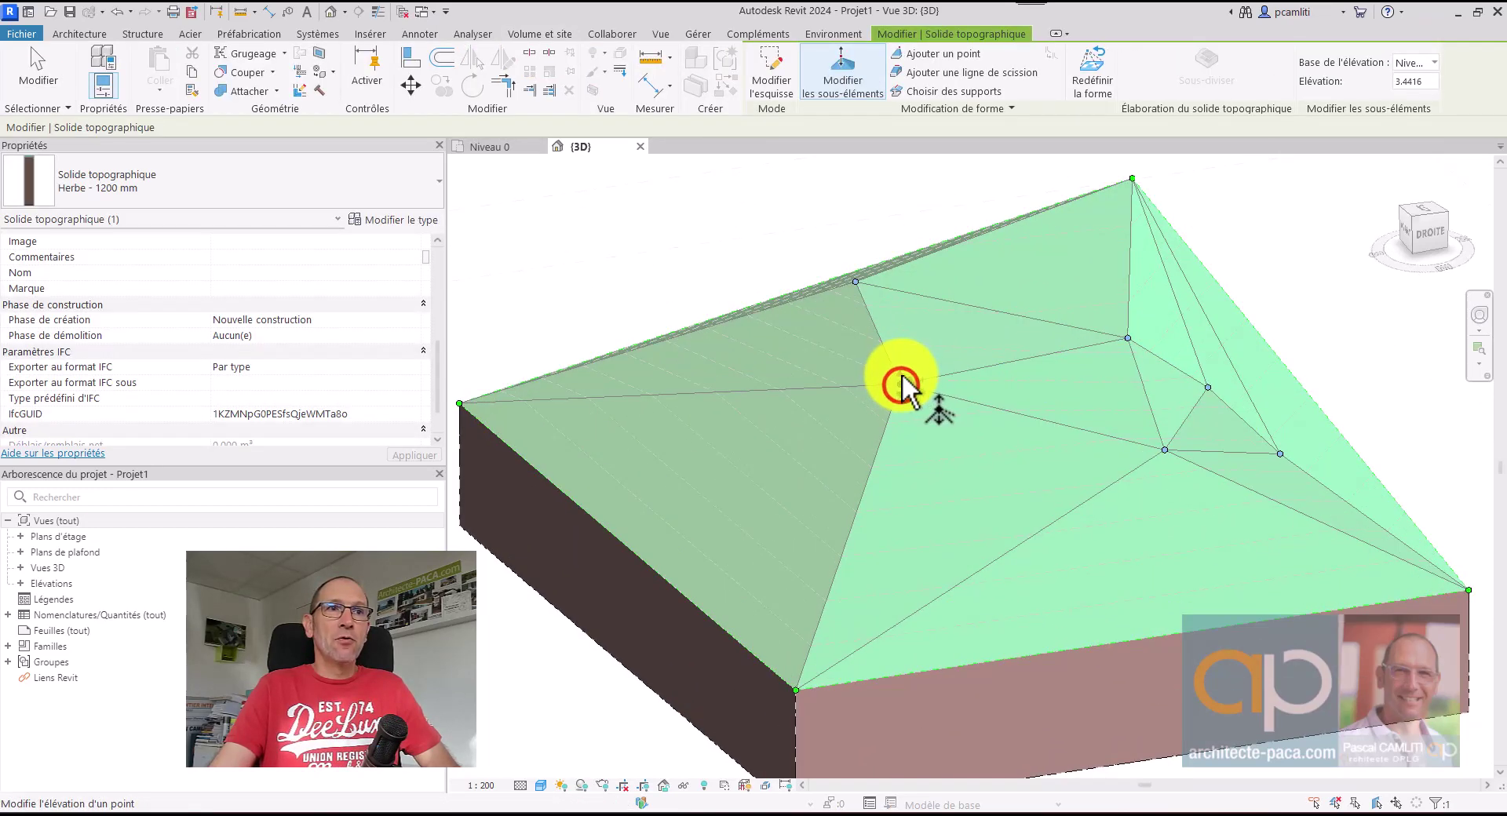
{"action": "left_click_drag", "start_coordinate": [899, 352], "coordinate": [899, 345]}
Raise the neighbouring interior point toward the terrain's far corner and set its elevation to 5.14.
{"action": "middle_click_drag", "start_coordinate": [971, 385], "coordinate": [935, 386], "text": "shift"}
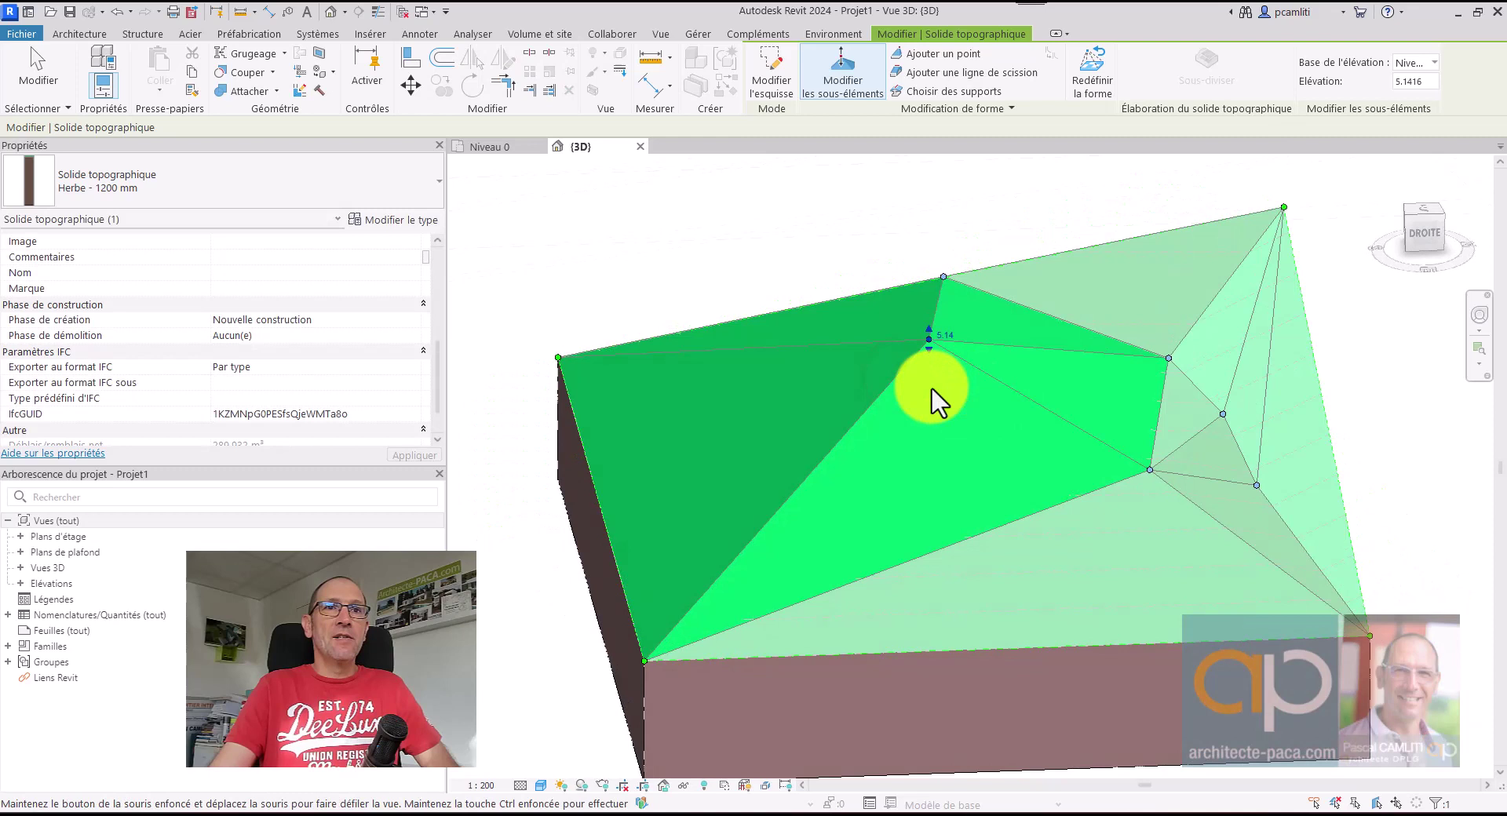
{"action": "left_click", "coordinate": [1169, 359]}
{"action": "left_click_drag", "start_coordinate": [1170, 359], "coordinate": [1170, 333]}
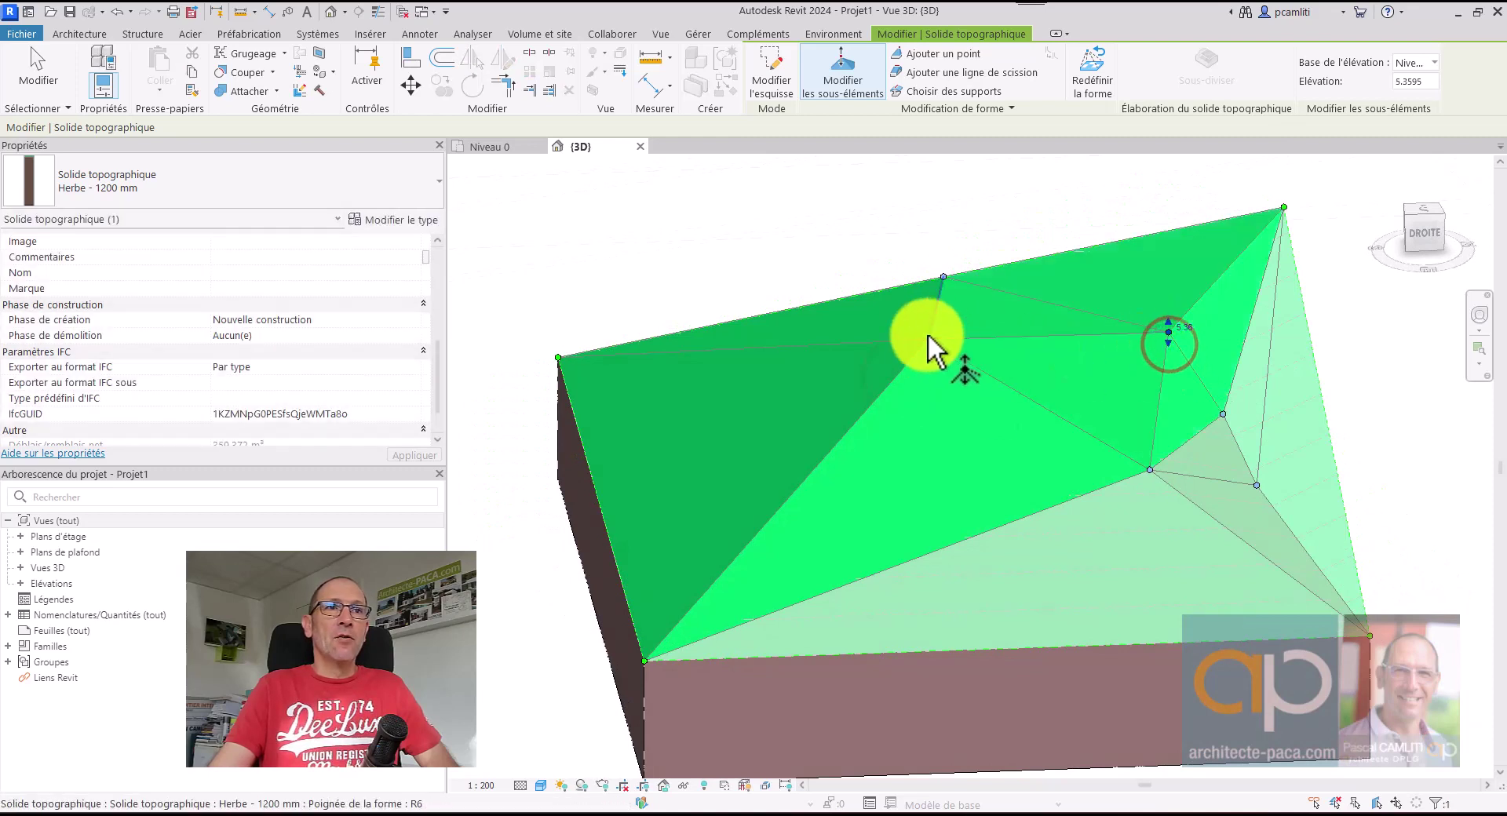
{"action": "left_click", "coordinate": [930, 339]}
{"action": "left_click", "coordinate": [1168, 335]}
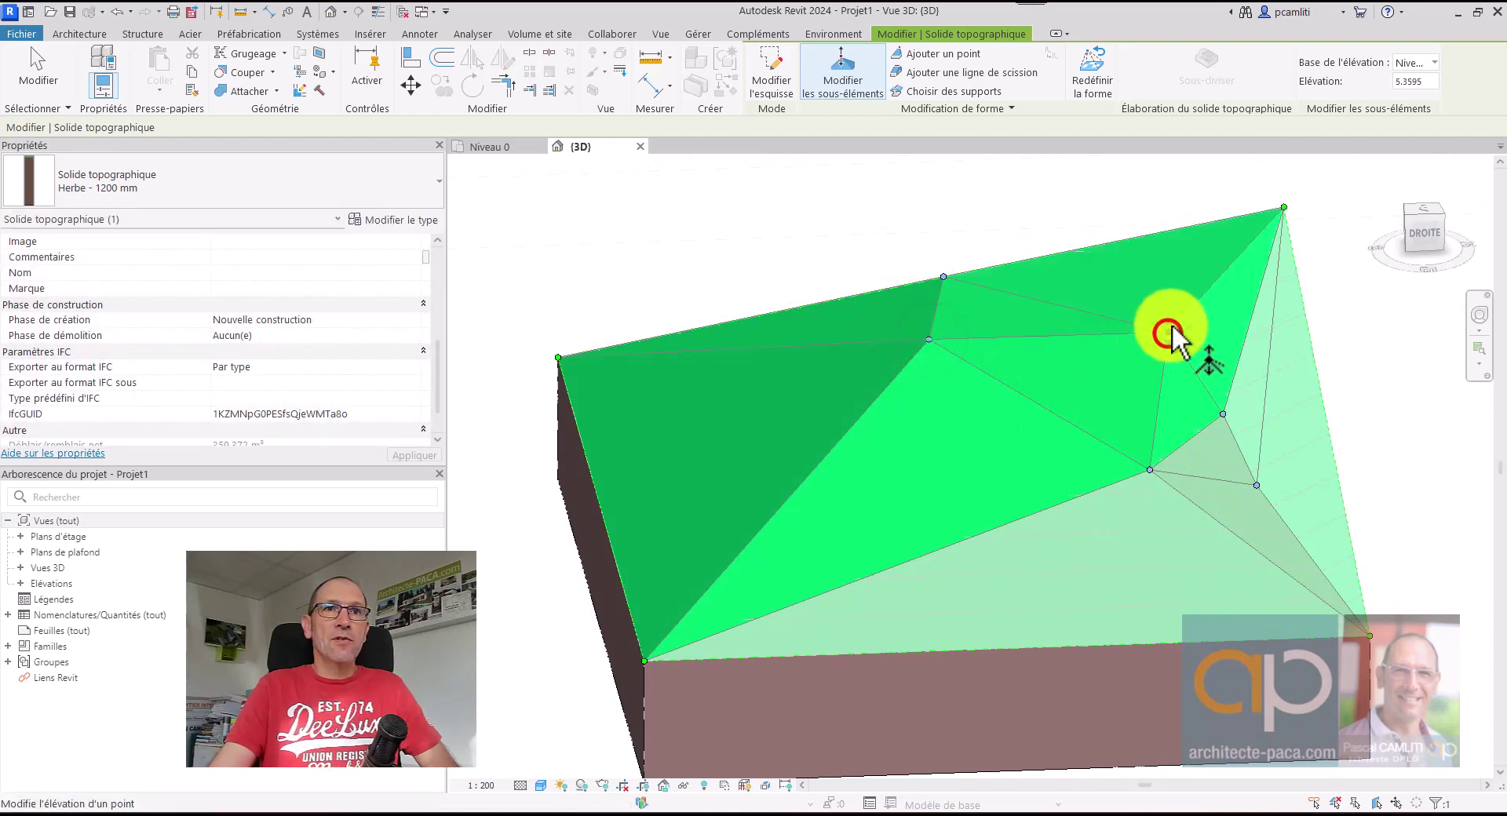
{"action": "left_click", "coordinate": [1178, 329]}
{"action": "type", "text": "5.14"}
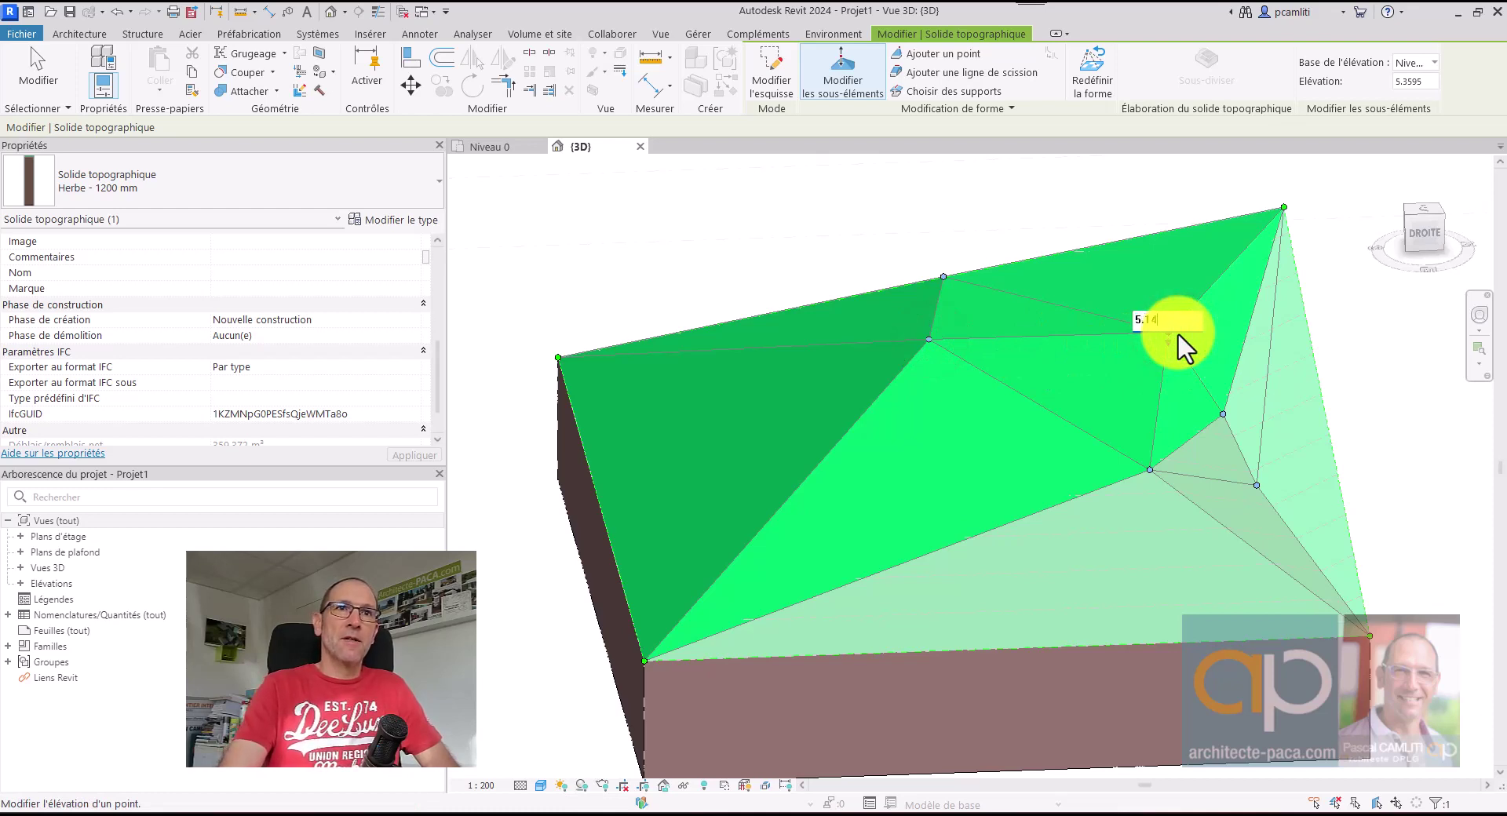
{"action": "key", "text": "Return"}
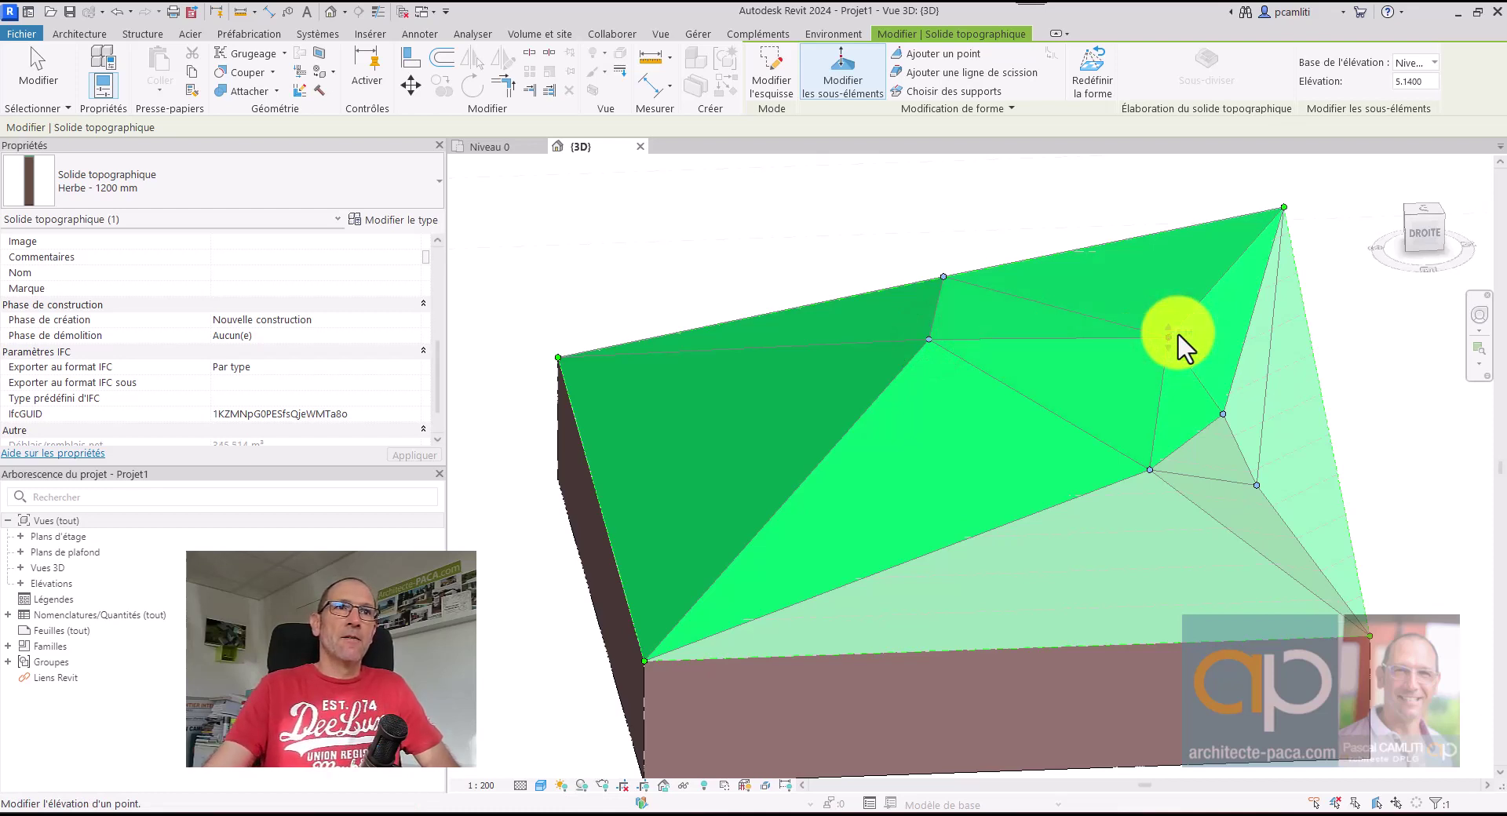
Set the elevation of the lower interior point, nearest the terrain's front corner, to 5.14 and finish editing the new terrain's points.
{"action": "left_click", "coordinate": [1150, 470]}
{"action": "left_click", "coordinate": [1160, 459]}
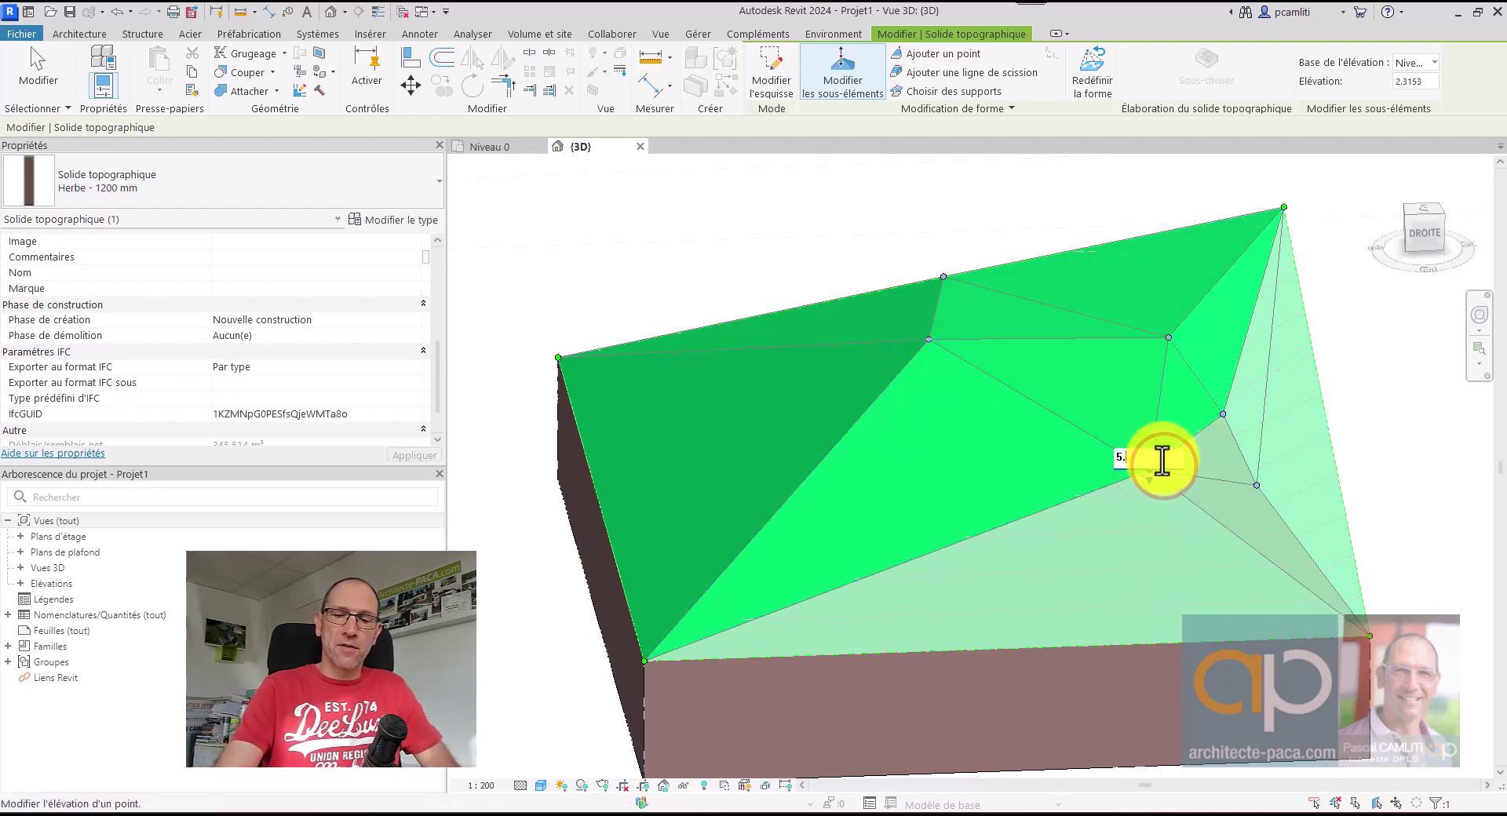
{"action": "type", "text": "5.14"}
{"action": "key", "text": "Return"}
{"action": "middle_click_drag", "start_coordinate": [1160, 487], "coordinate": [1043, 461], "text": "shift"}
{"action": "left_click", "coordinate": [1117, 244]}
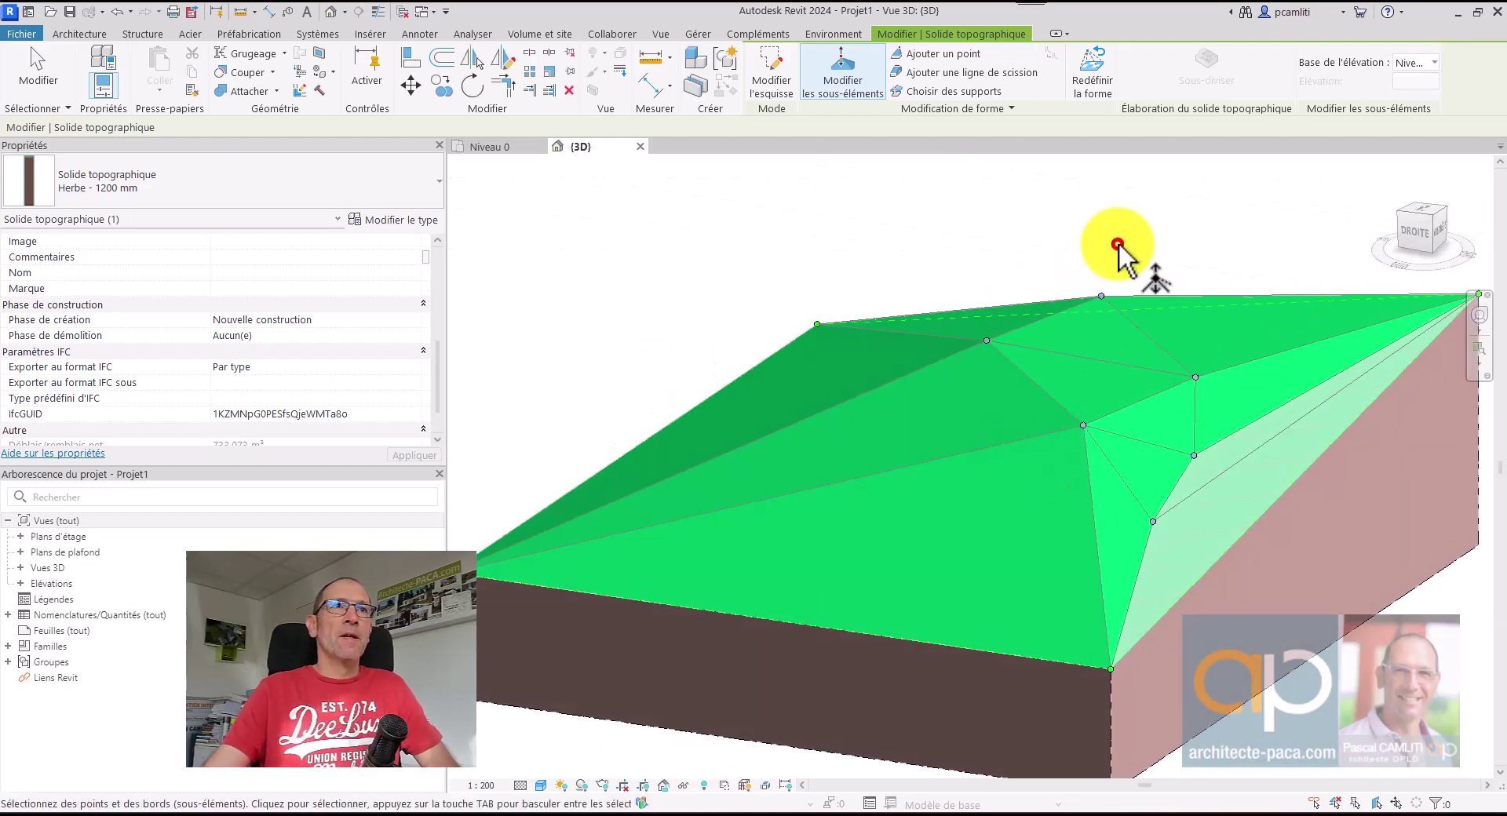
{"action": "key", "text": "Escape"}
{"action": "key", "text": "Escape"}
{"action": "middle_click_drag", "start_coordinate": [1194, 431], "coordinate": [1208, 471], "text": "shift"}
{"action": "middle_click_drag", "start_coordinate": [1228, 410], "coordinate": [975, 403], "text": "shift"}
{"action": "middle_click_drag", "start_coordinate": [1166, 512], "coordinate": [1053, 454], "text": "shift"}
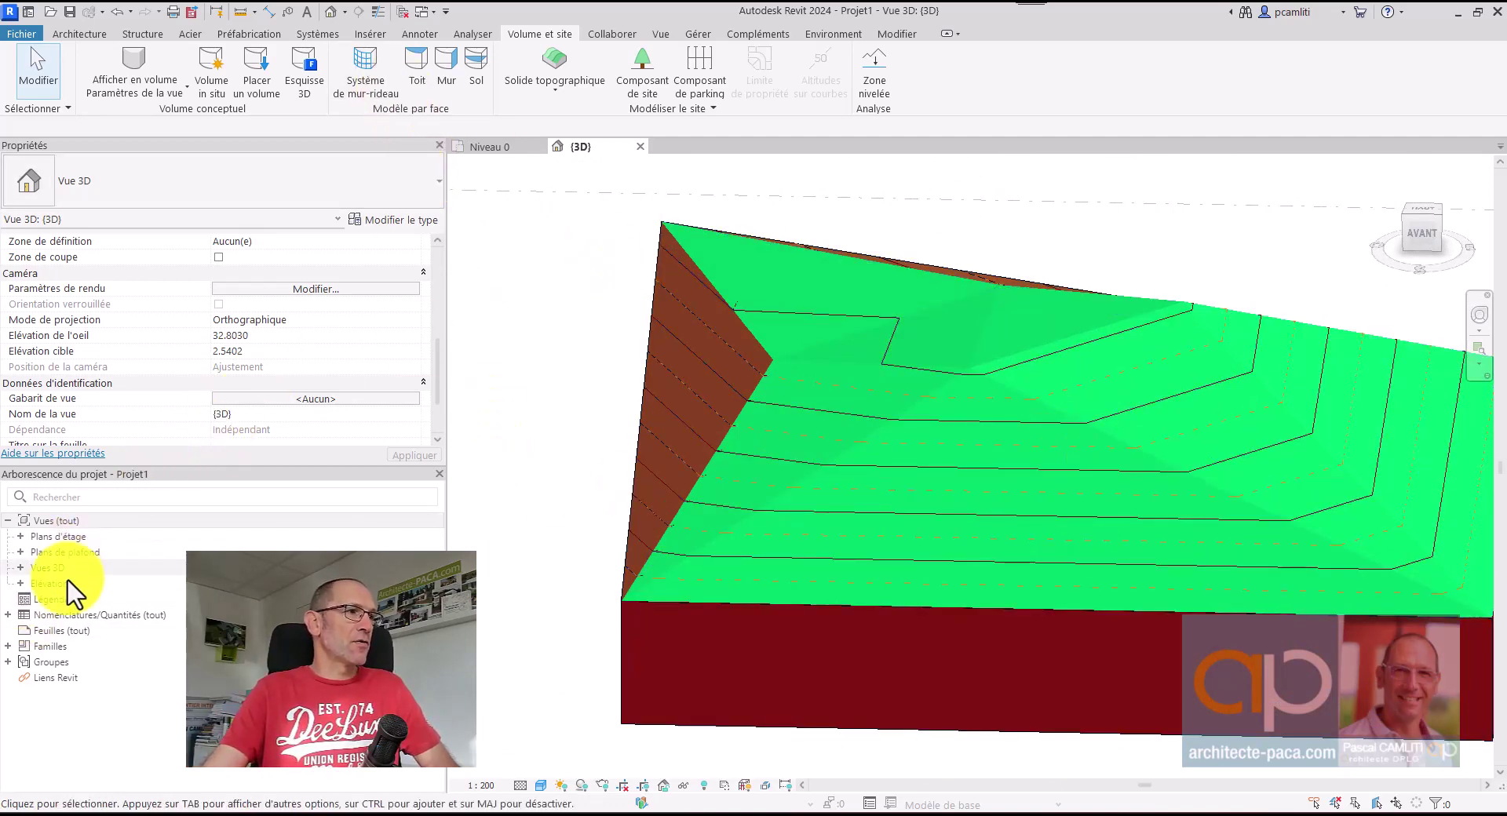
Open the Plan Masse floor plan view.
{"action": "double_click", "coordinate": [70, 536]}
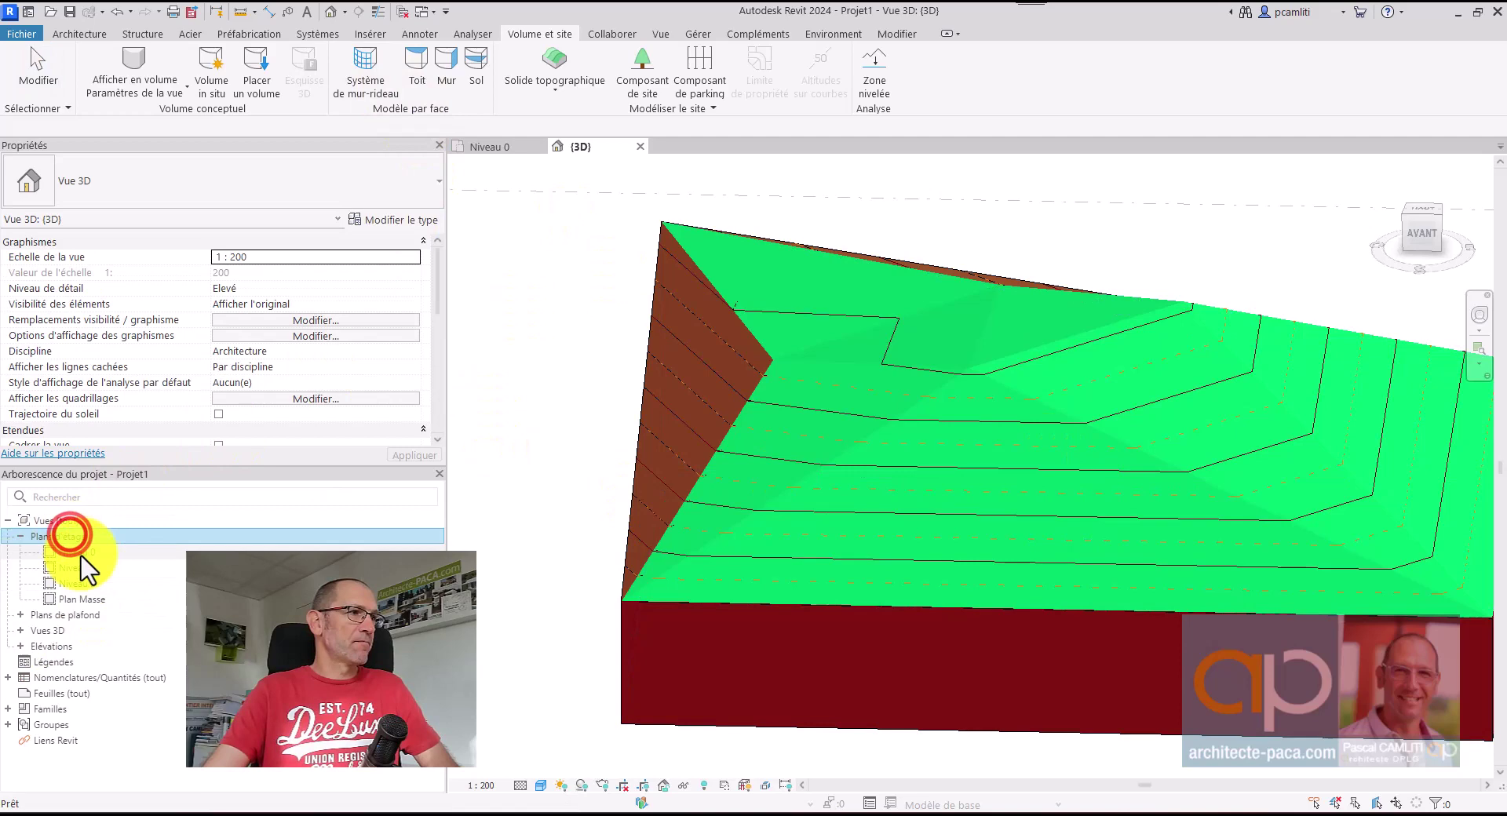
{"action": "double_click", "coordinate": [82, 599]}
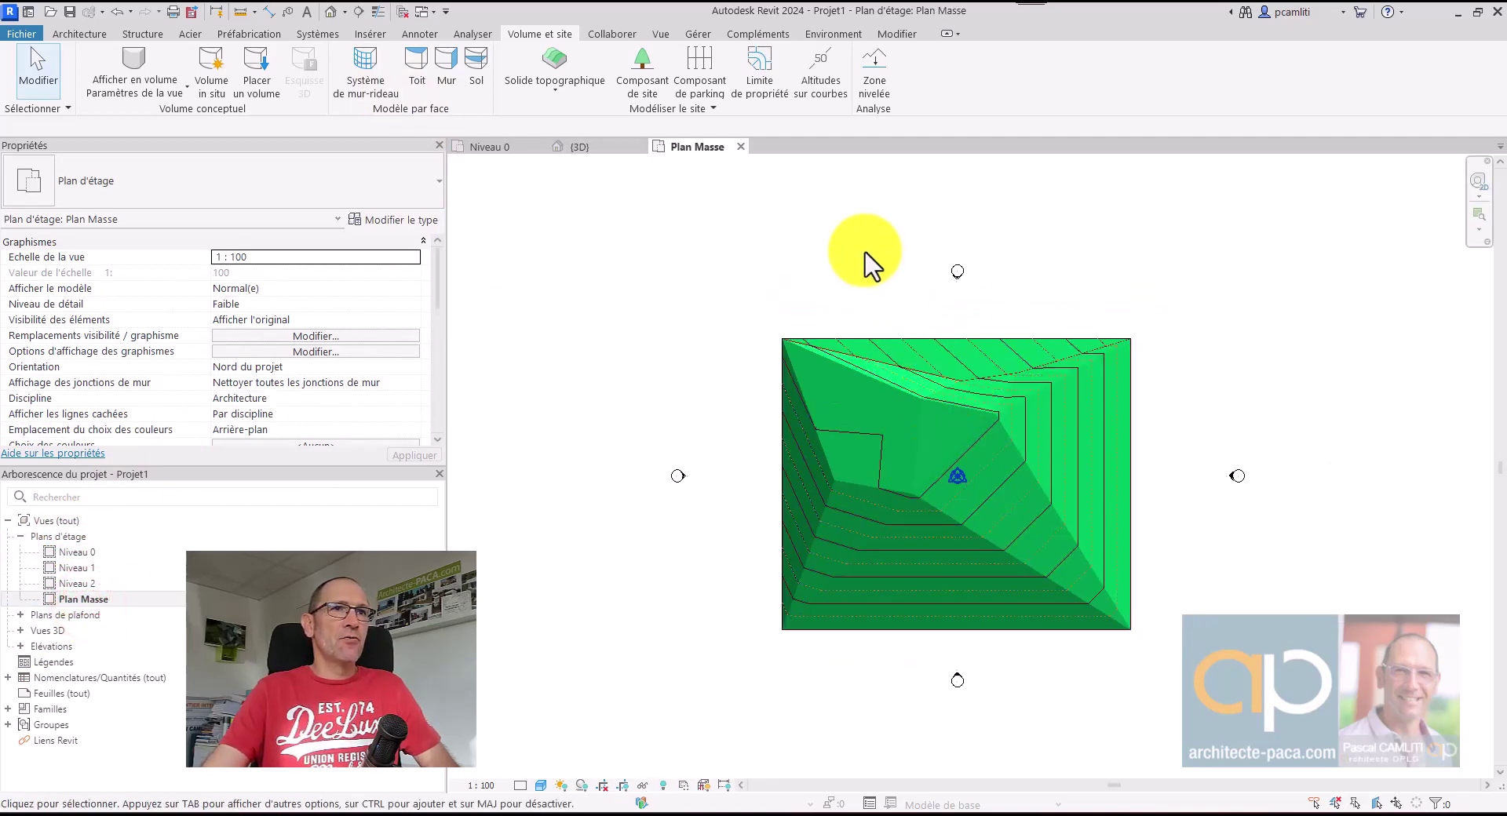
{"action": "left_click", "coordinate": [358, 11]}
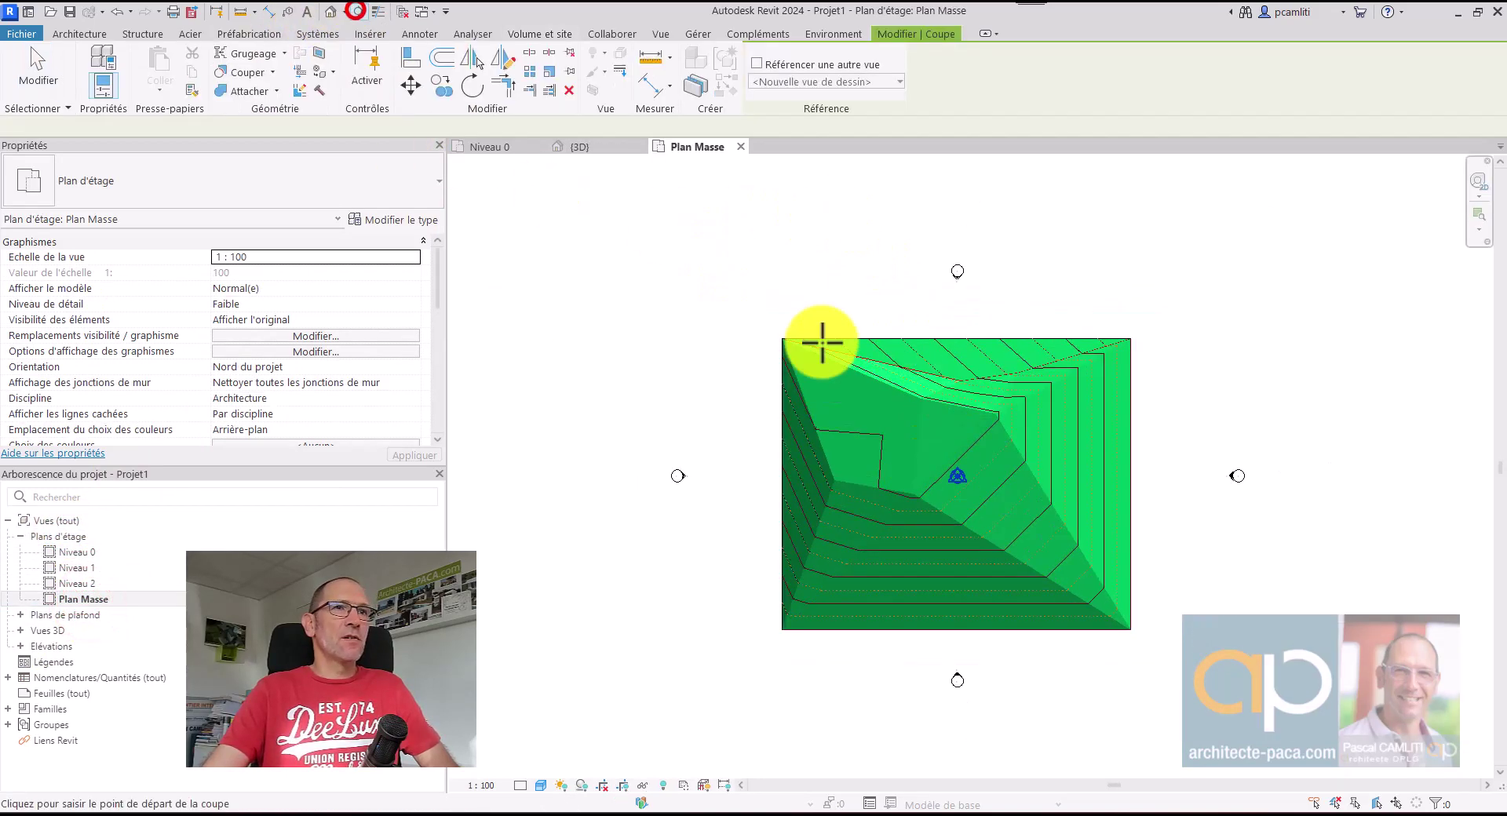
{"action": "left_click", "coordinate": [951, 302]}
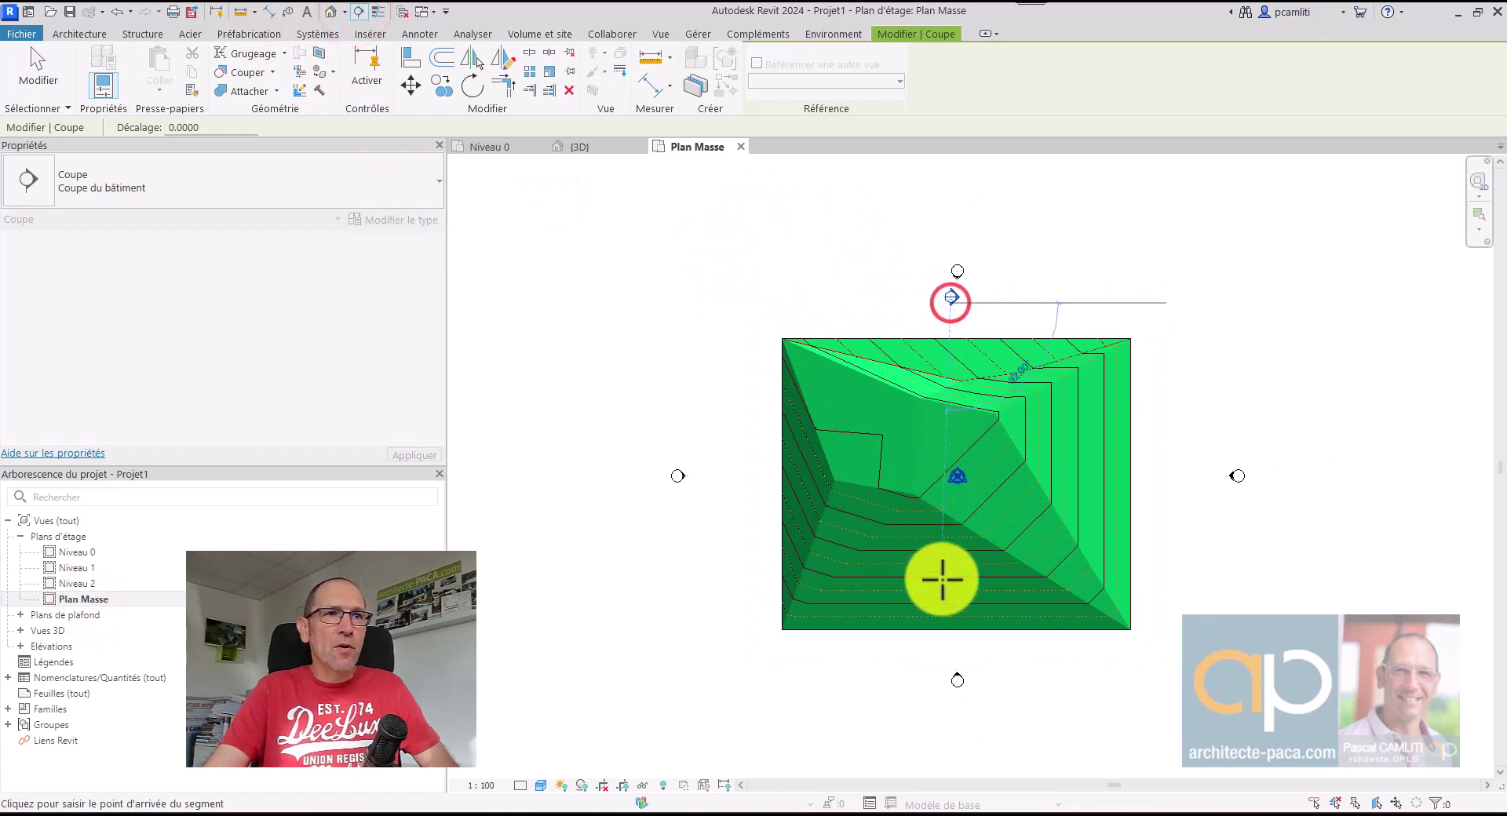
{"action": "left_click", "coordinate": [940, 662]}
{"action": "key", "text": "ctrl+z"}
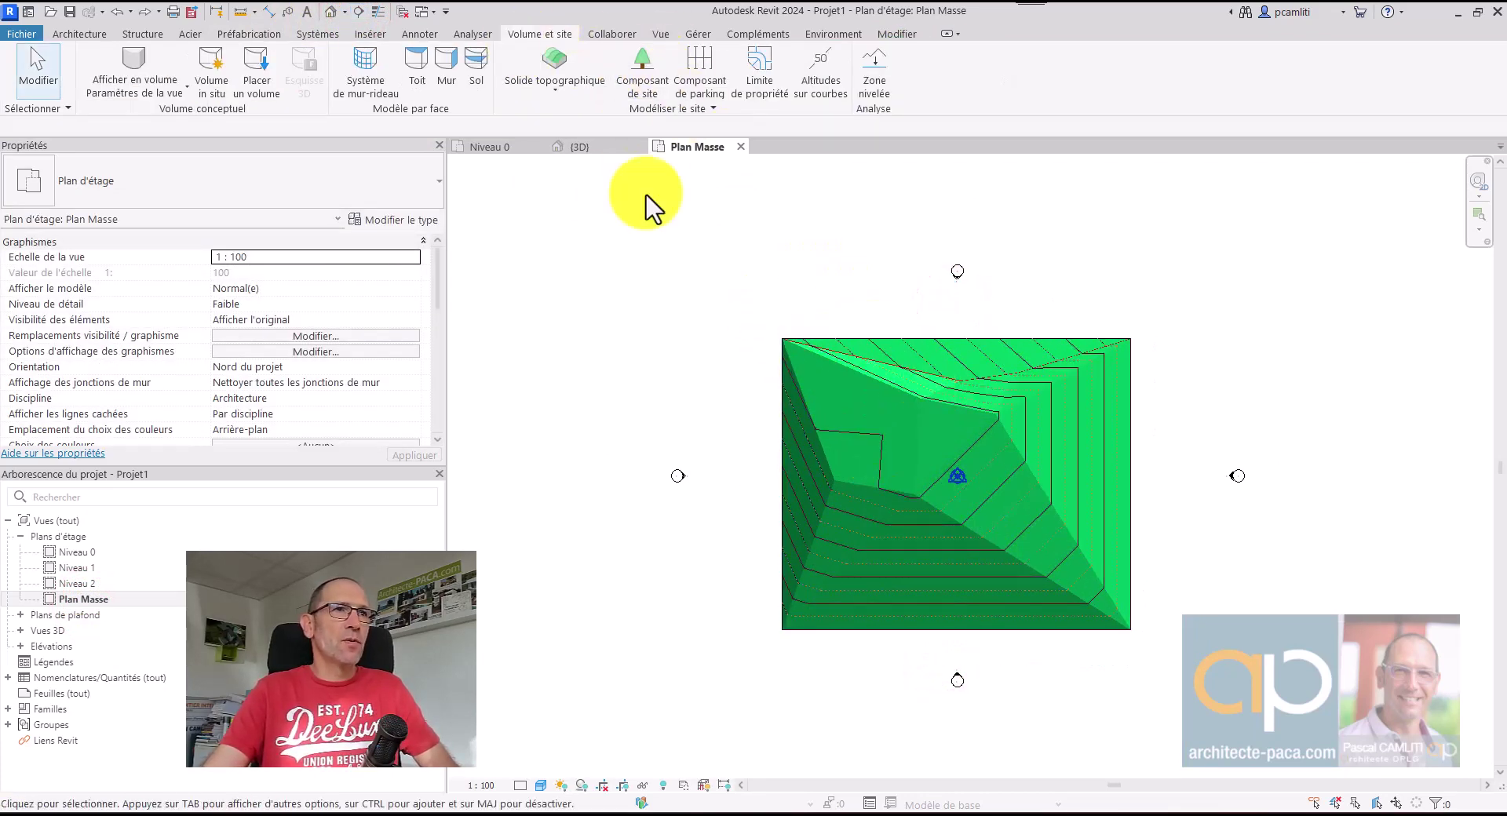
Draw a building section diagonally across the terrain, from the upper-left corner to beyond the lower-right corner, and open its section view.
{"action": "left_click", "coordinate": [358, 11]}
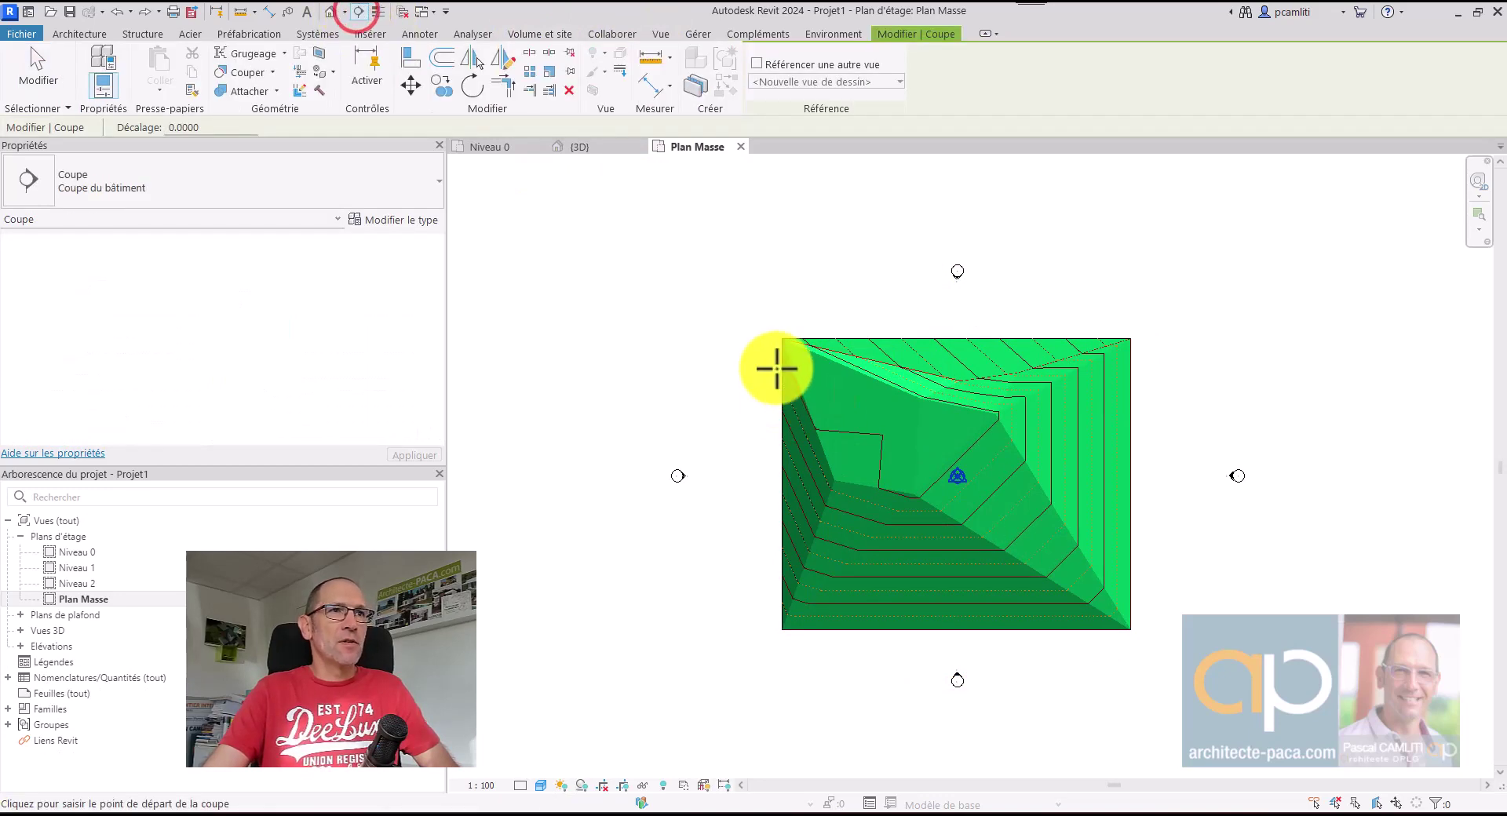
{"action": "left_click", "coordinate": [756, 346]}
{"action": "left_click", "coordinate": [1181, 661]}
{"action": "key", "text": "Escape"}
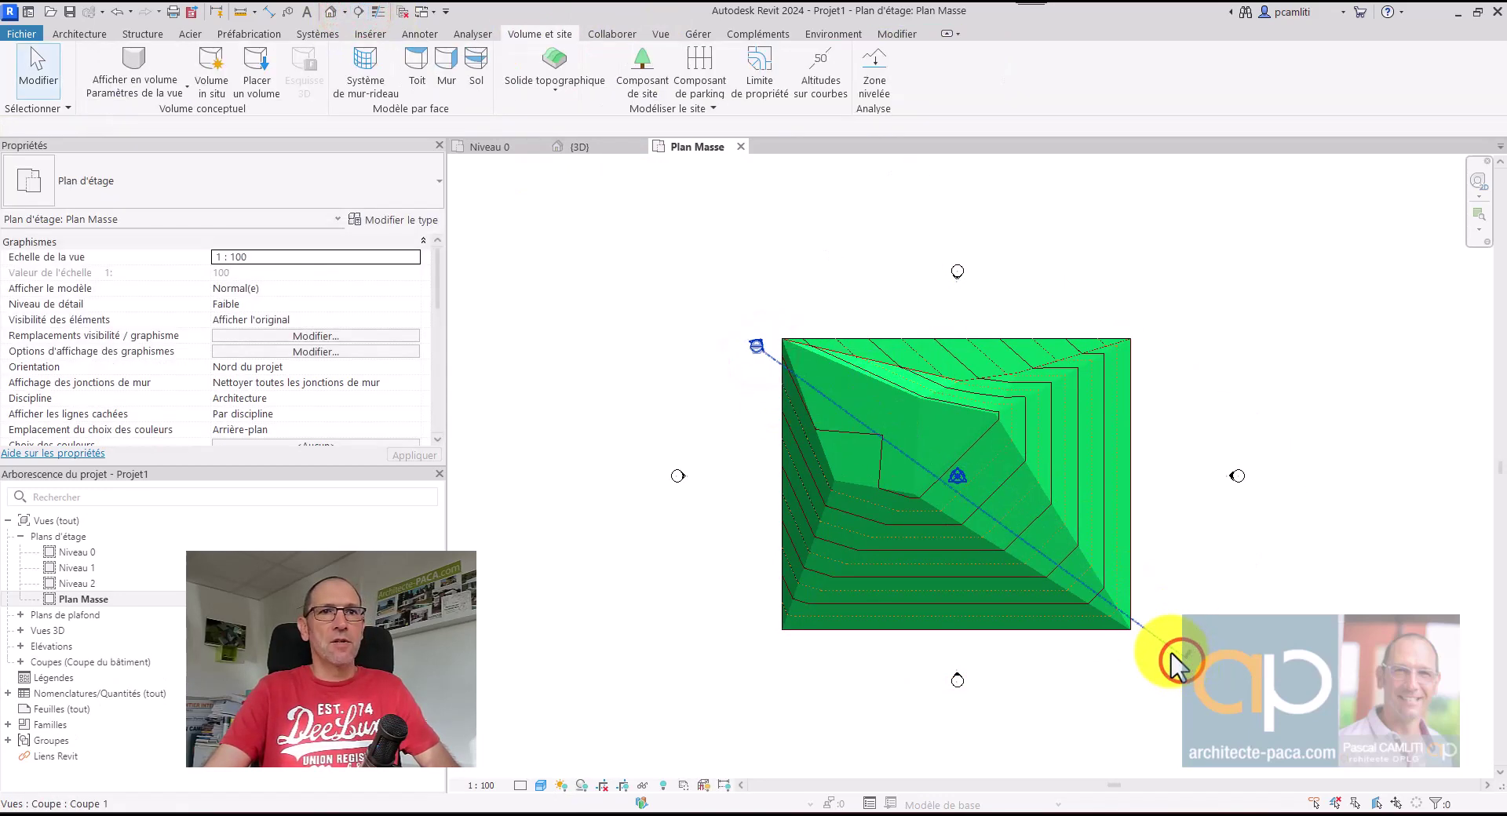
{"action": "left_click", "coordinate": [1169, 650]}
{"action": "right_click", "coordinate": [1171, 650]}
{"action": "left_click", "coordinate": [1256, 274]}
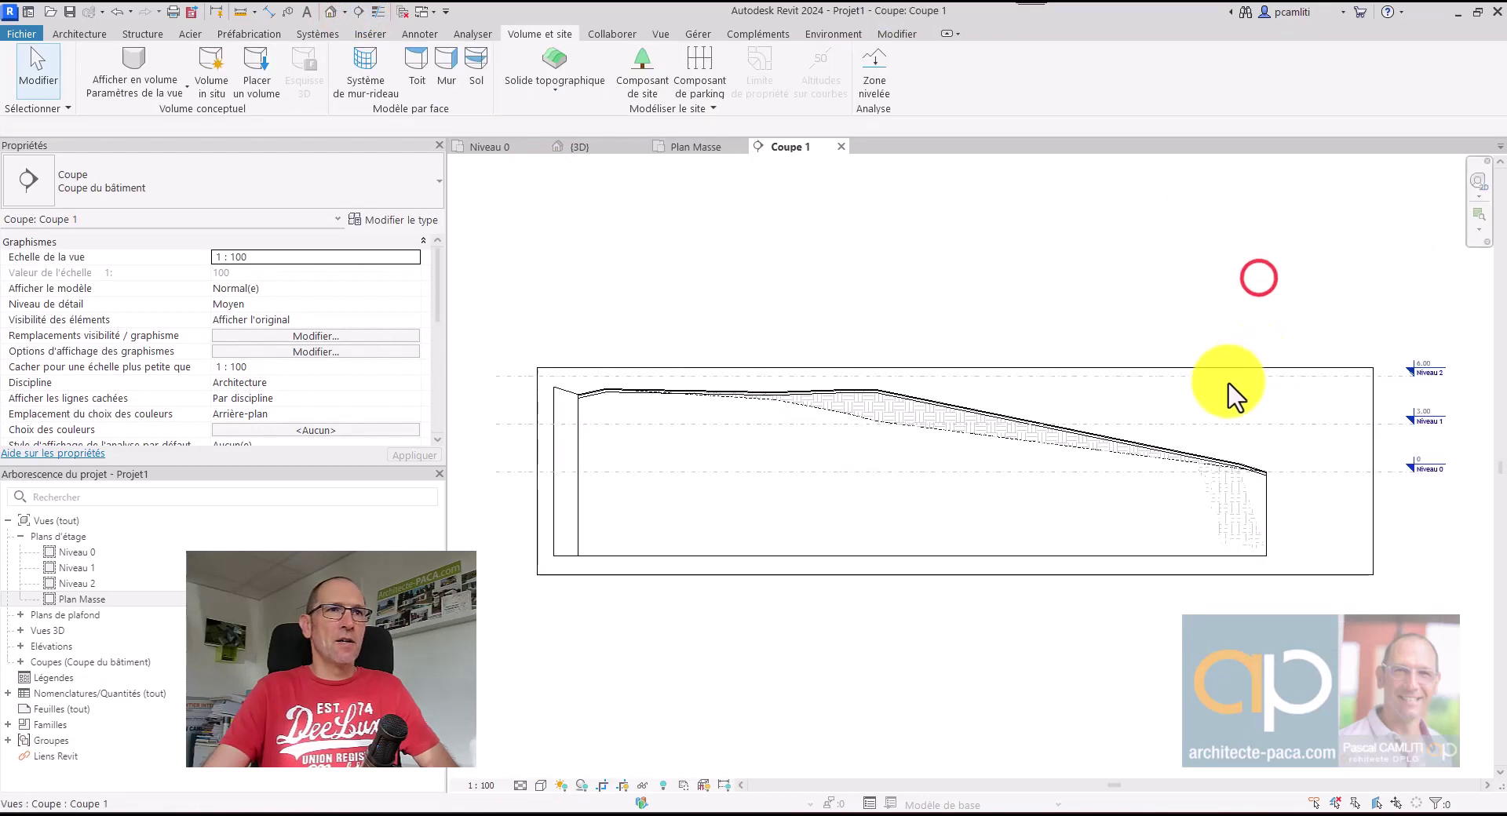
Turn off cropping in the section view and hide its crop region.
{"action": "scroll", "coordinate": [785, 440], "scroll_direction": "up", "scroll_amount": 5}
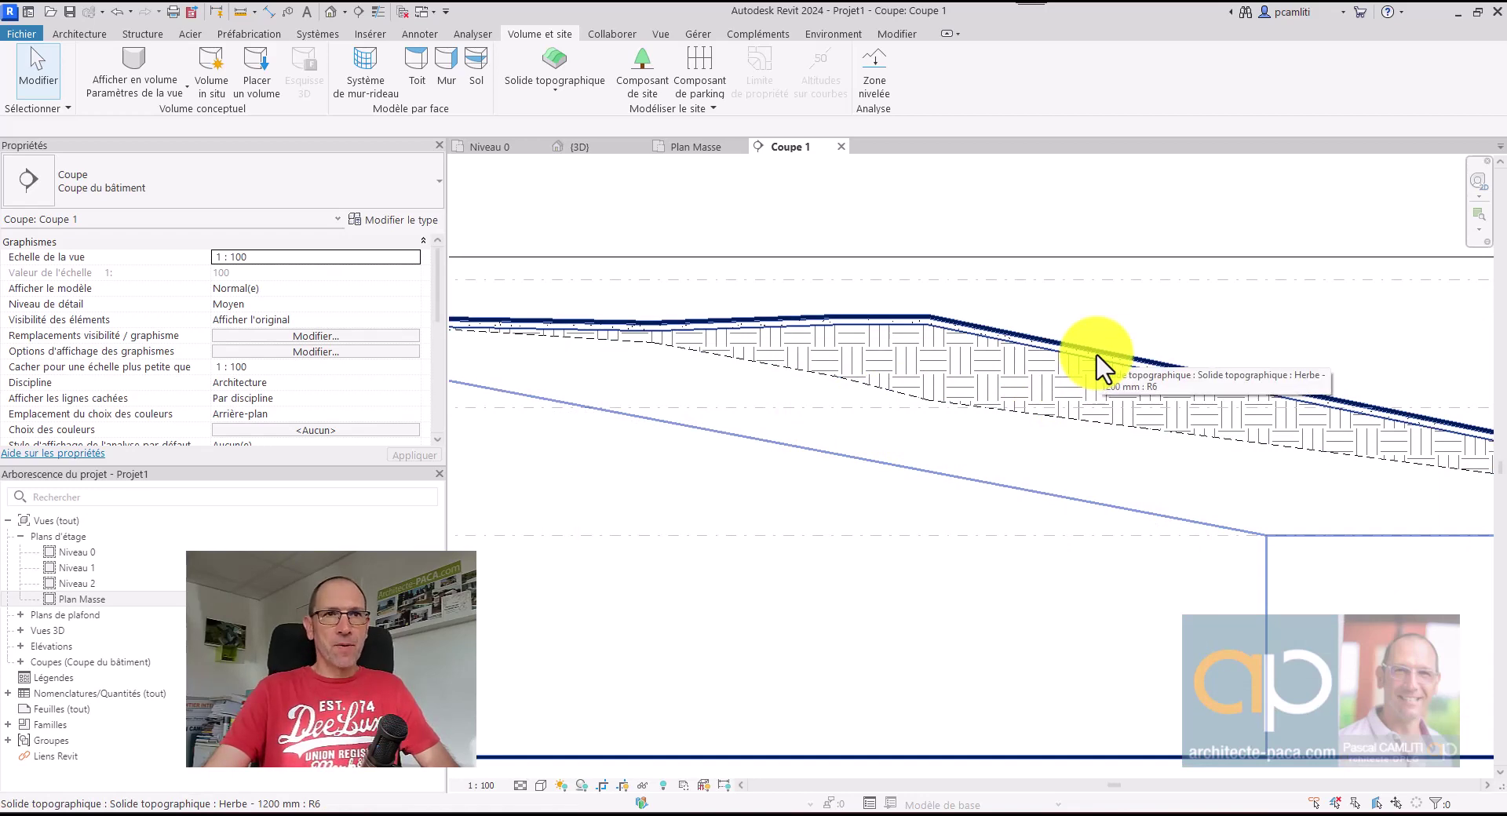
{"action": "scroll", "coordinate": [1106, 369], "scroll_direction": "down", "scroll_amount": 3}
{"action": "scroll", "coordinate": [999, 417], "scroll_direction": "up", "scroll_amount": 2}
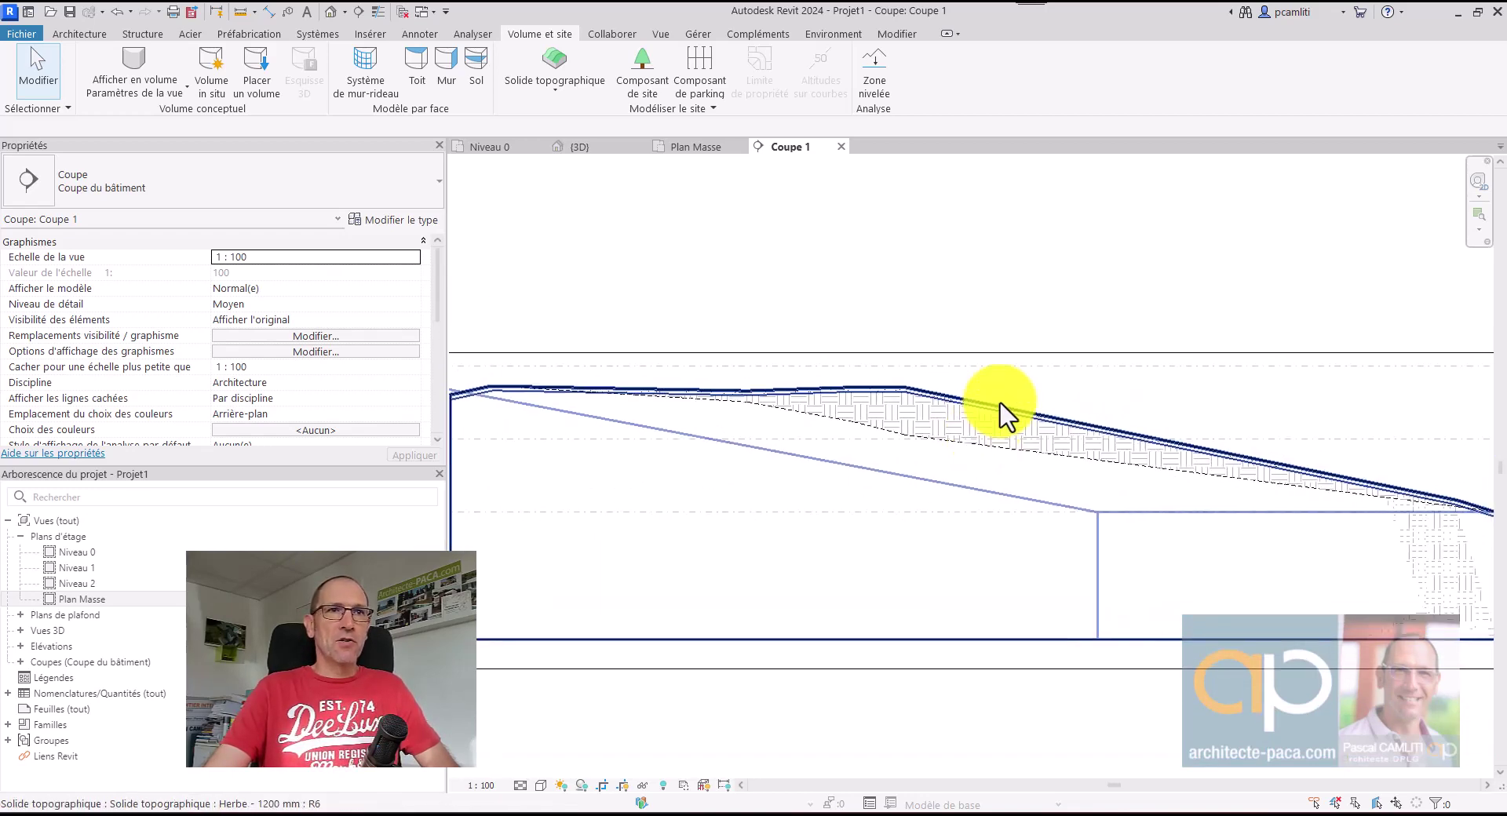
{"action": "left_click", "coordinate": [602, 786]}
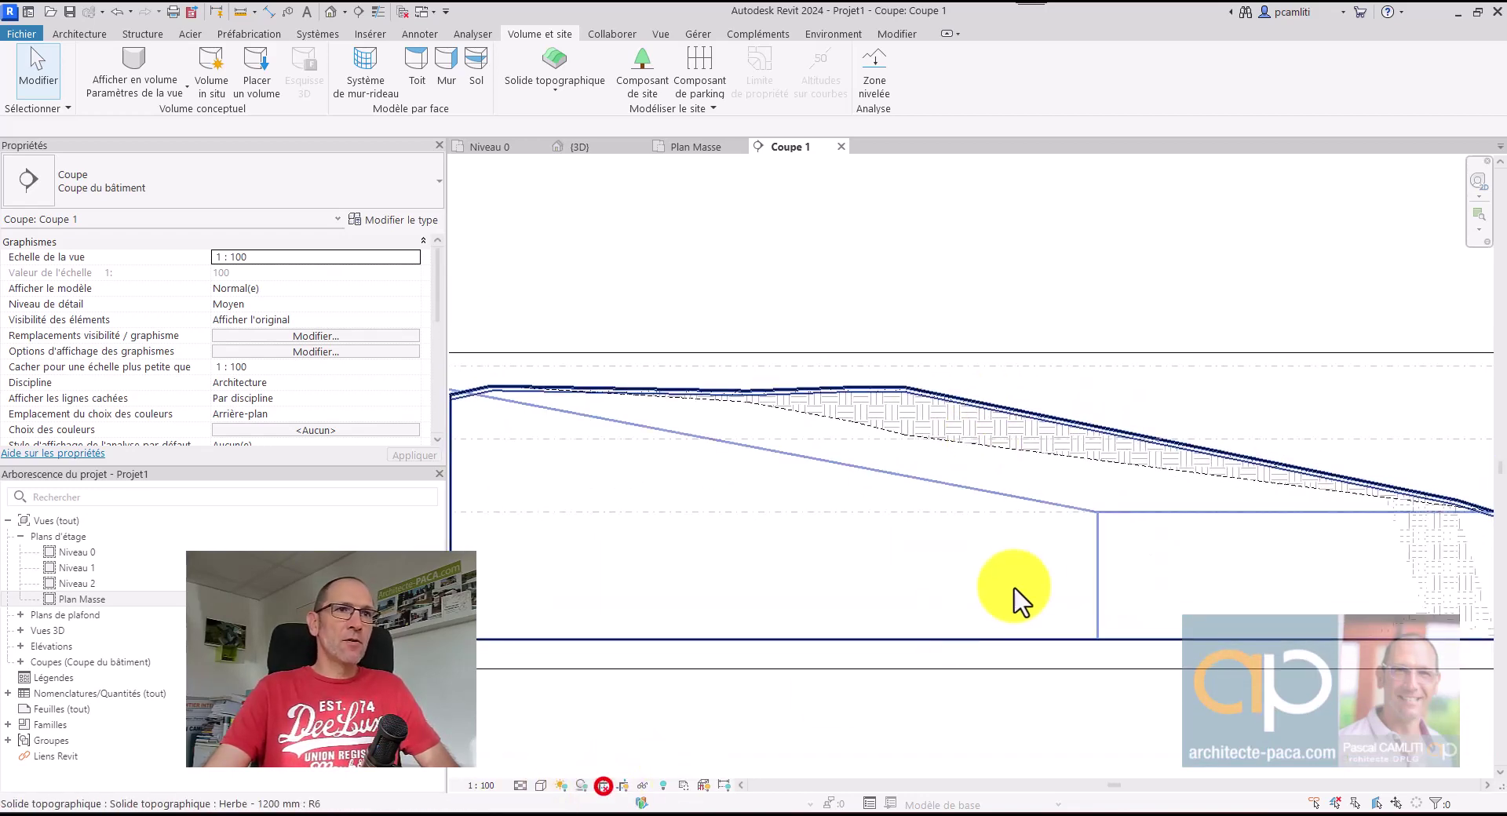
{"action": "left_click", "coordinate": [620, 786]}
{"action": "scroll", "coordinate": [969, 440], "scroll_direction": "up", "scroll_amount": 4}
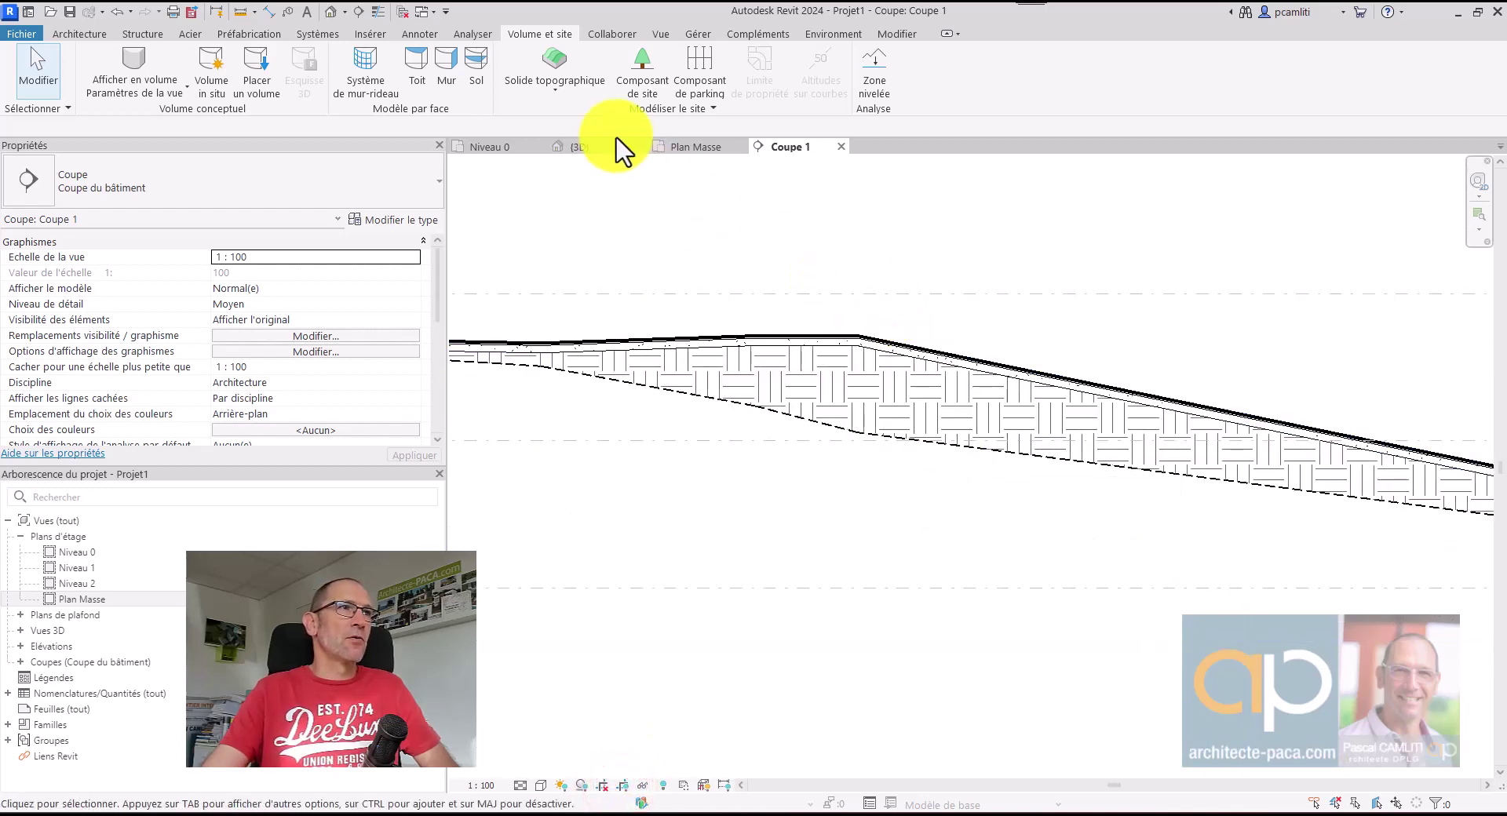
Place a spot elevation with a leader on the dashed existing ground line in the section.
{"action": "left_click", "coordinate": [420, 34]}
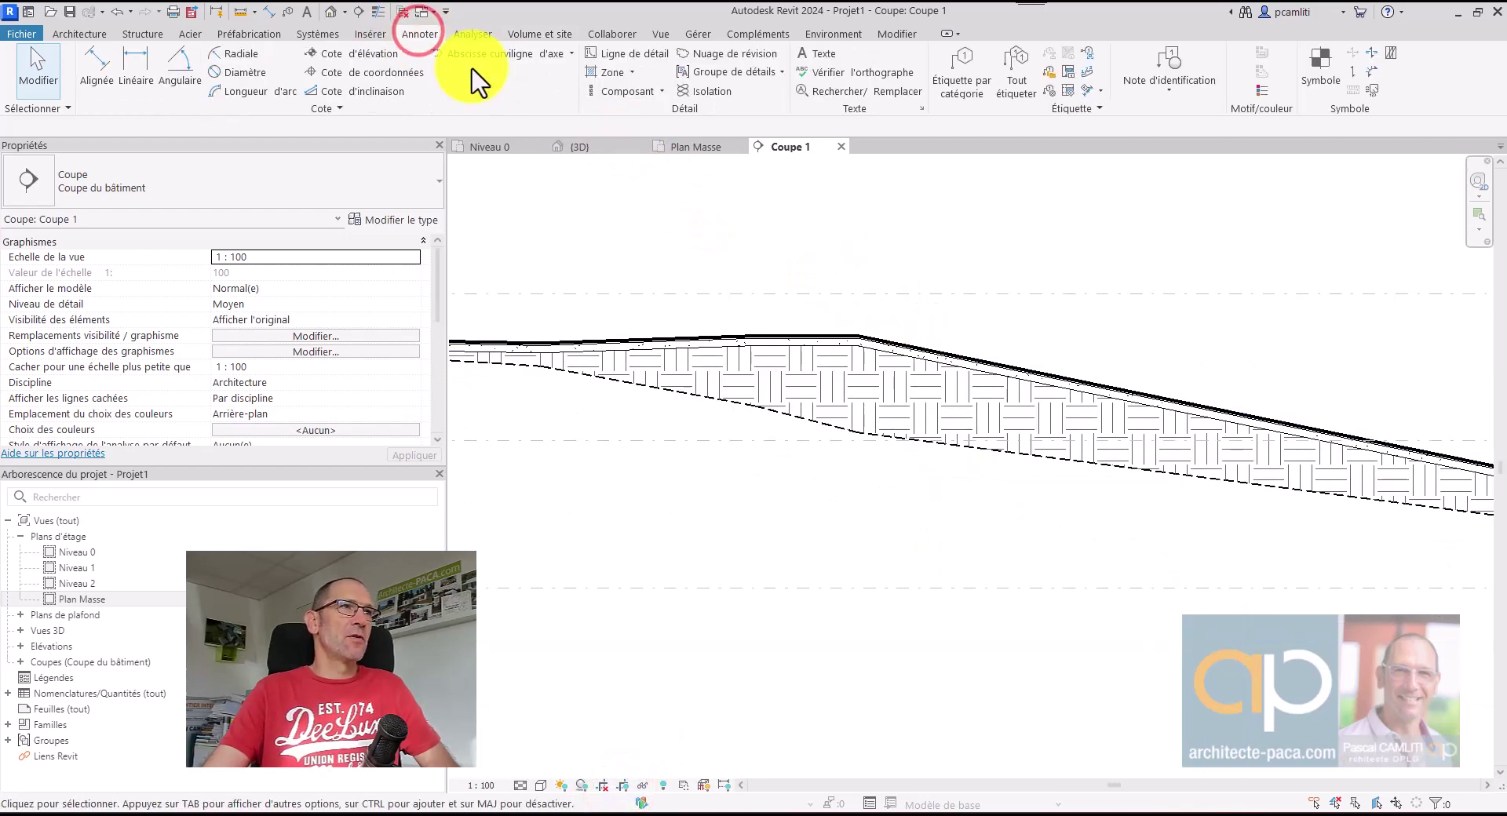
{"action": "left_click", "coordinate": [373, 56]}
{"action": "left_click", "coordinate": [698, 397]}
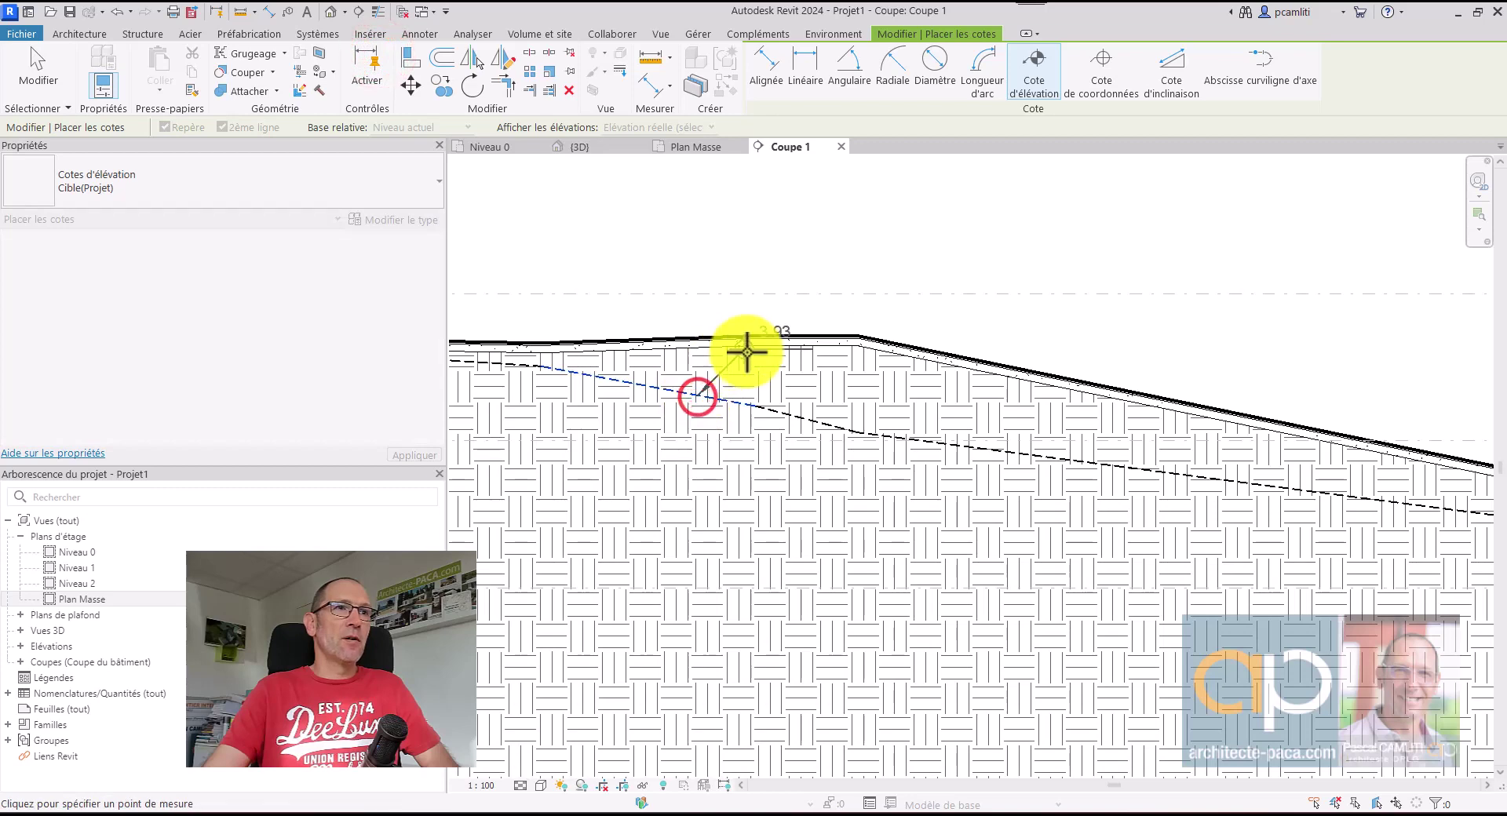
{"action": "left_click", "coordinate": [812, 306]}
{"action": "left_click", "coordinate": [897, 303]}
Place a second spot elevation with a leader on the proposed terrain surface, just past the crest of the slope.
{"action": "left_click", "coordinate": [877, 338]}
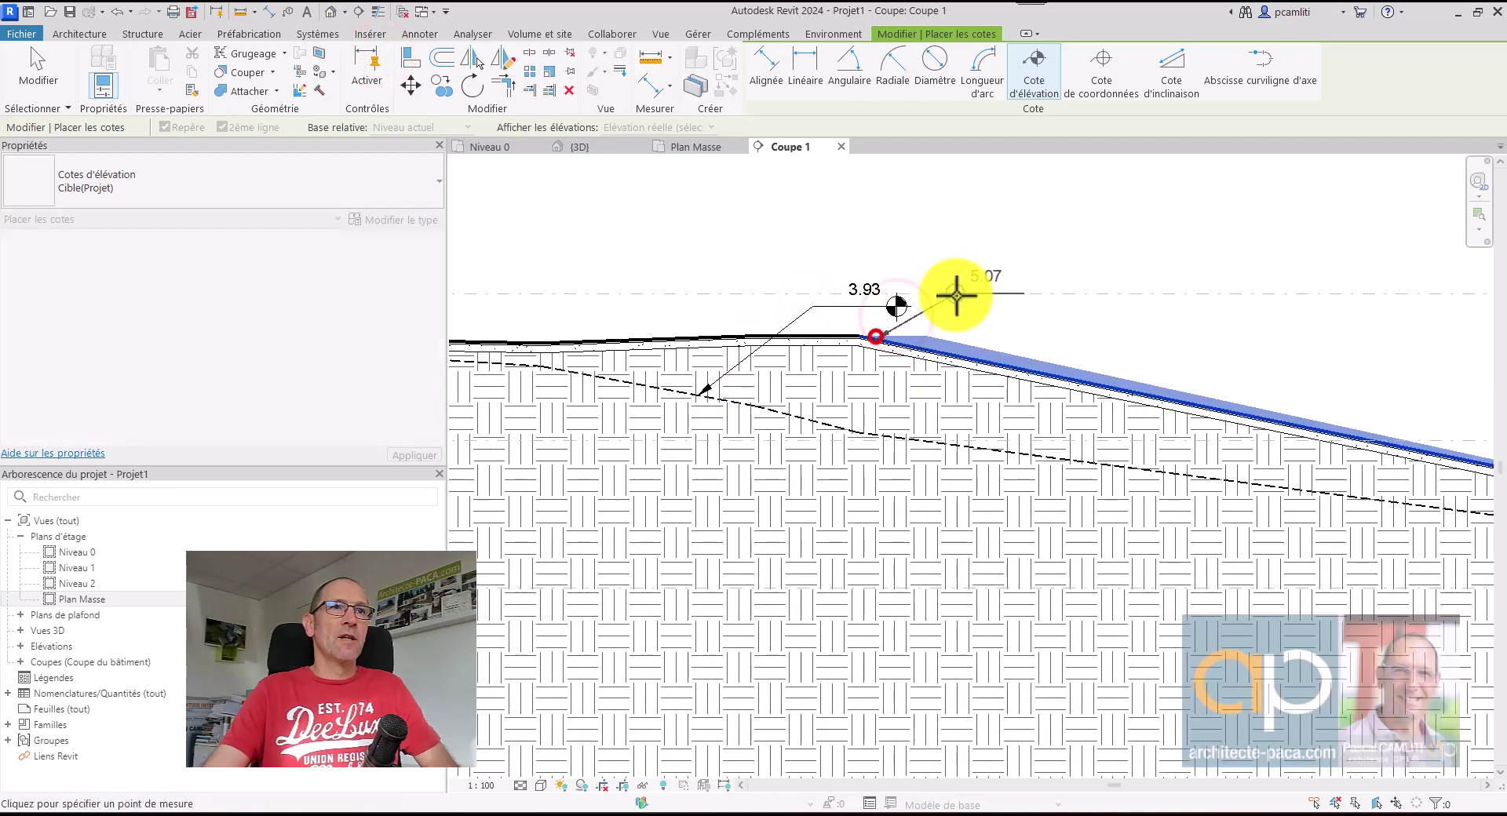
{"action": "left_click", "coordinate": [973, 281]}
{"action": "left_click", "coordinate": [1047, 281]}
{"action": "key", "text": "Escape"}
{"action": "key", "text": "Escape"}
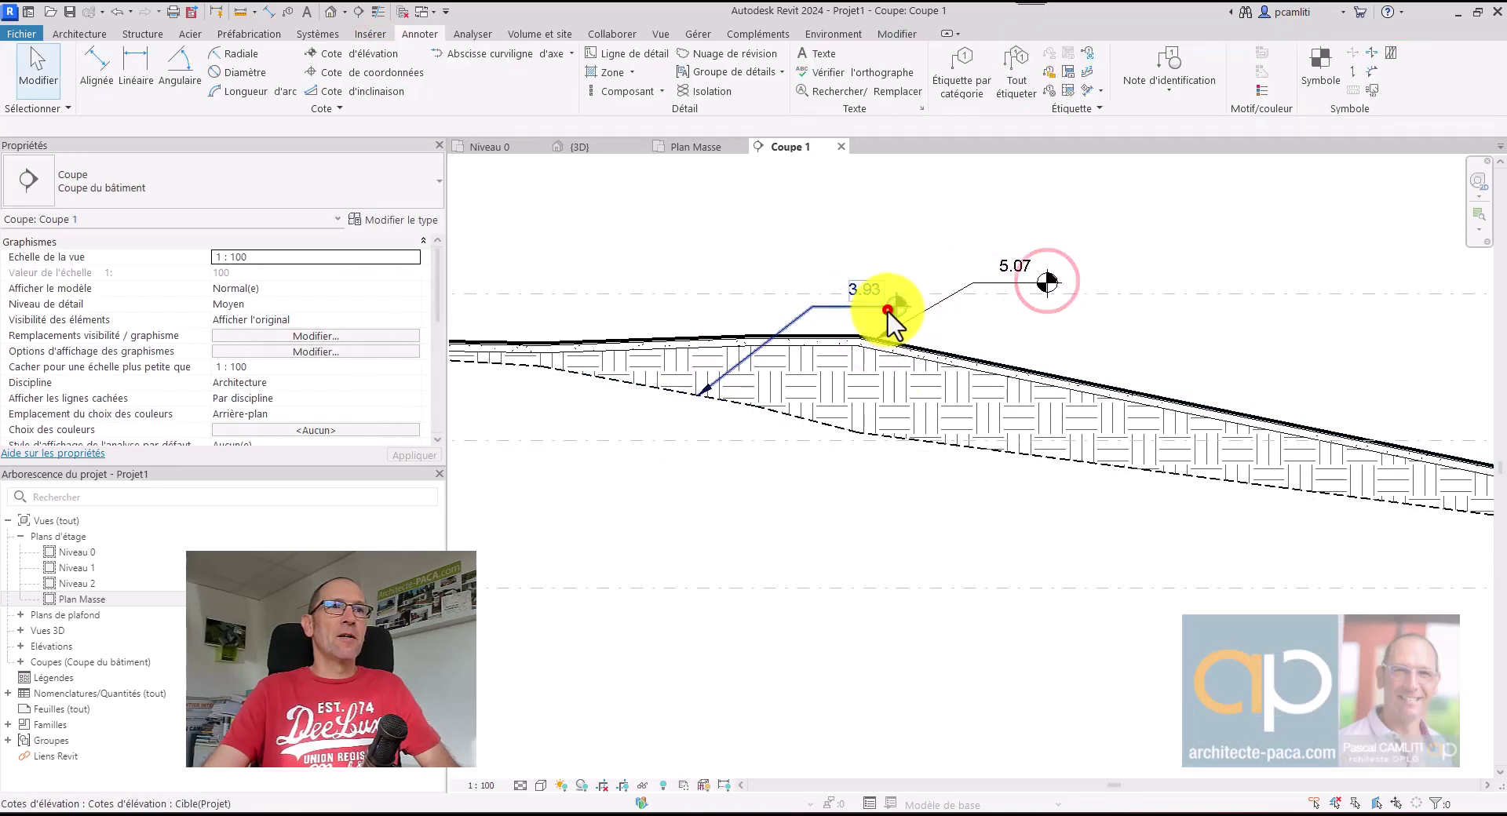
Give the existing ground's spot elevation the single/upper value prefix TN.
{"action": "left_click", "coordinate": [894, 307]}
{"action": "scroll", "coordinate": [226, 390], "scroll_direction": "down", "scroll_amount": 1}
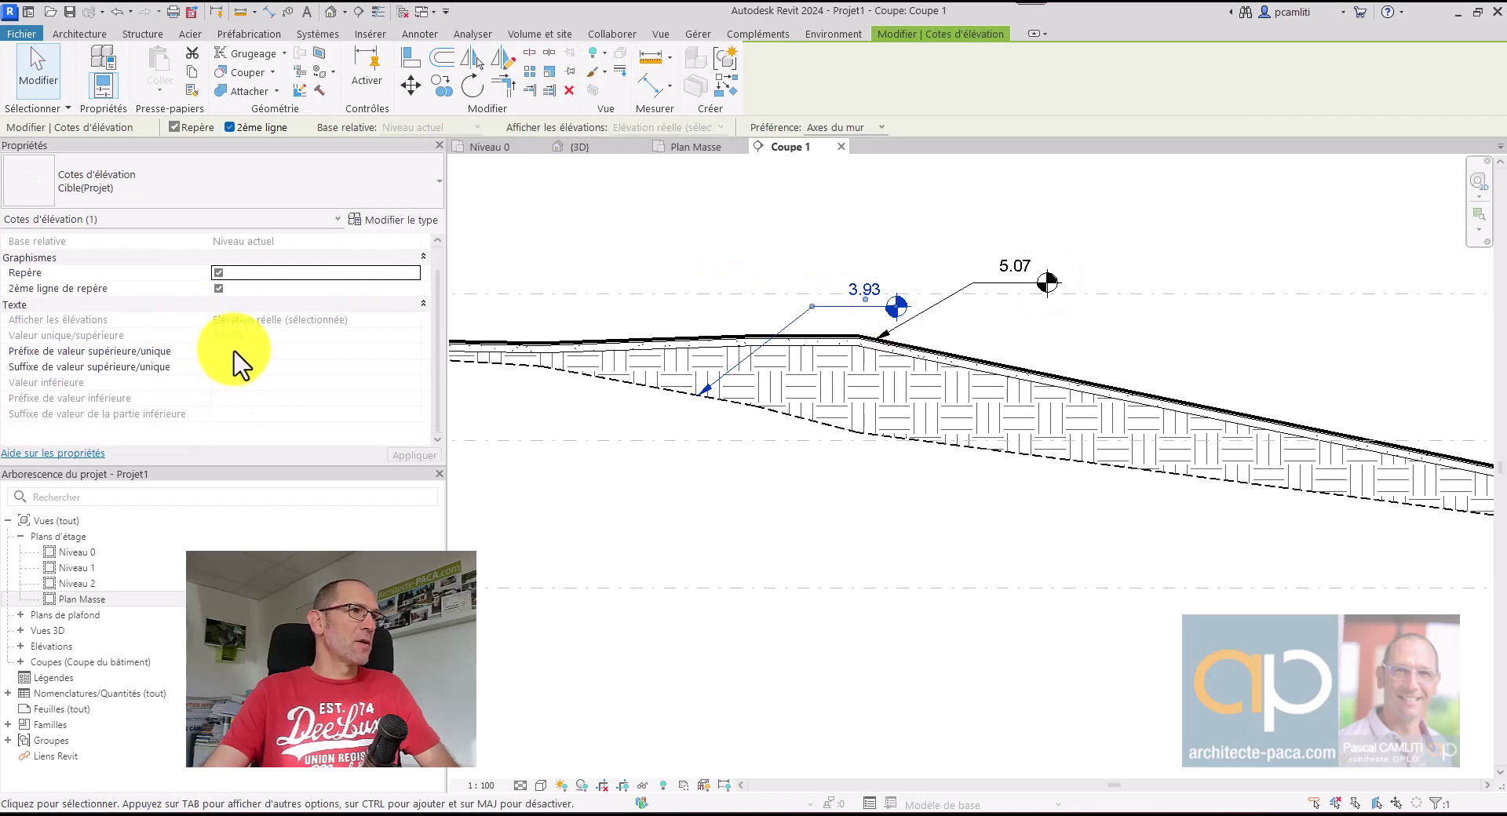
{"action": "left_click", "coordinate": [235, 351]}
{"action": "type", "text": "TN"}
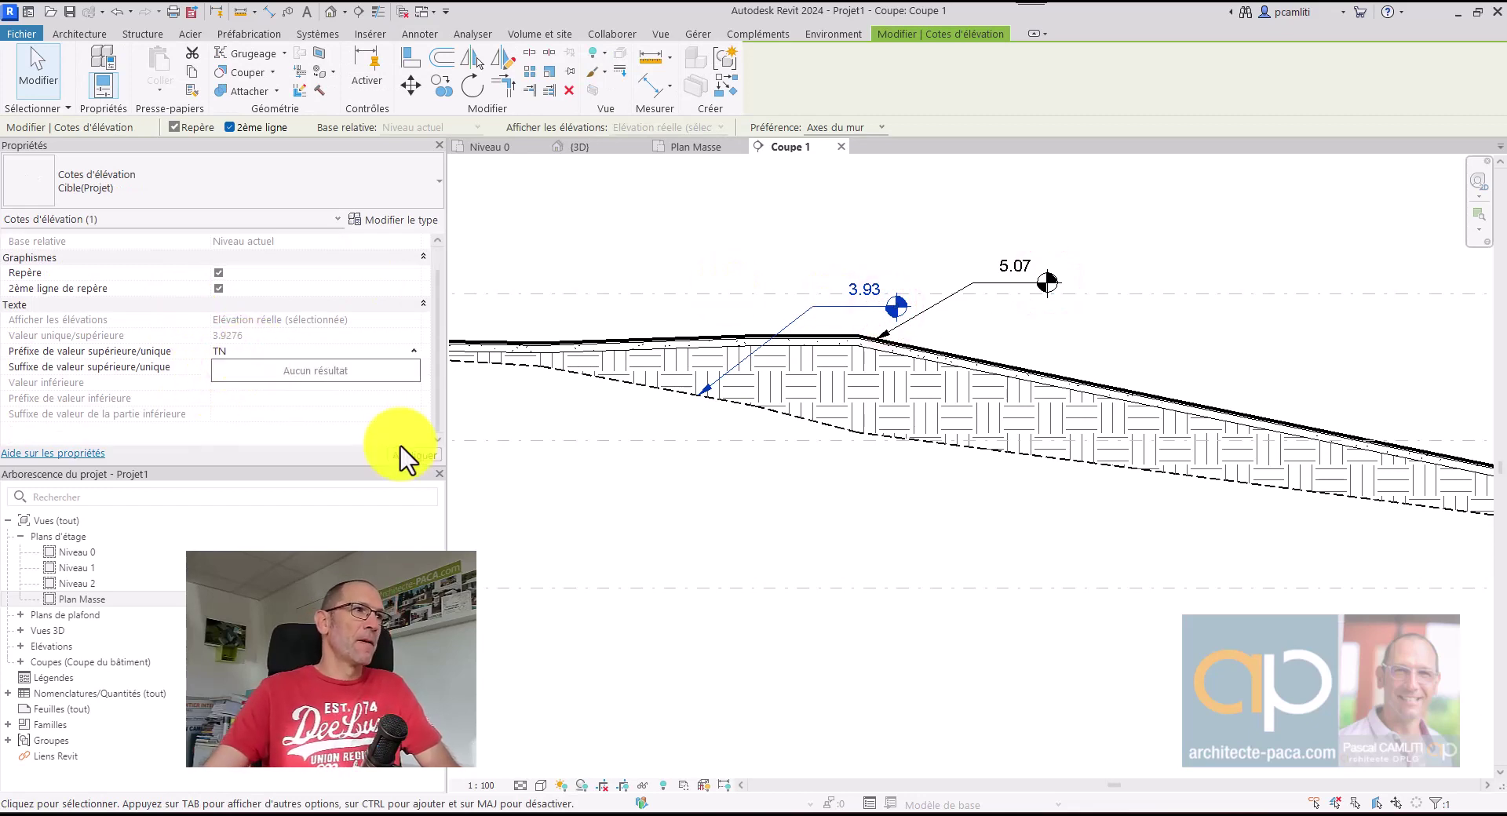
{"action": "left_click", "coordinate": [839, 250]}
Give the proposed terrain's spot elevation the single/upper value prefix TP.
{"action": "left_click", "coordinate": [988, 292]}
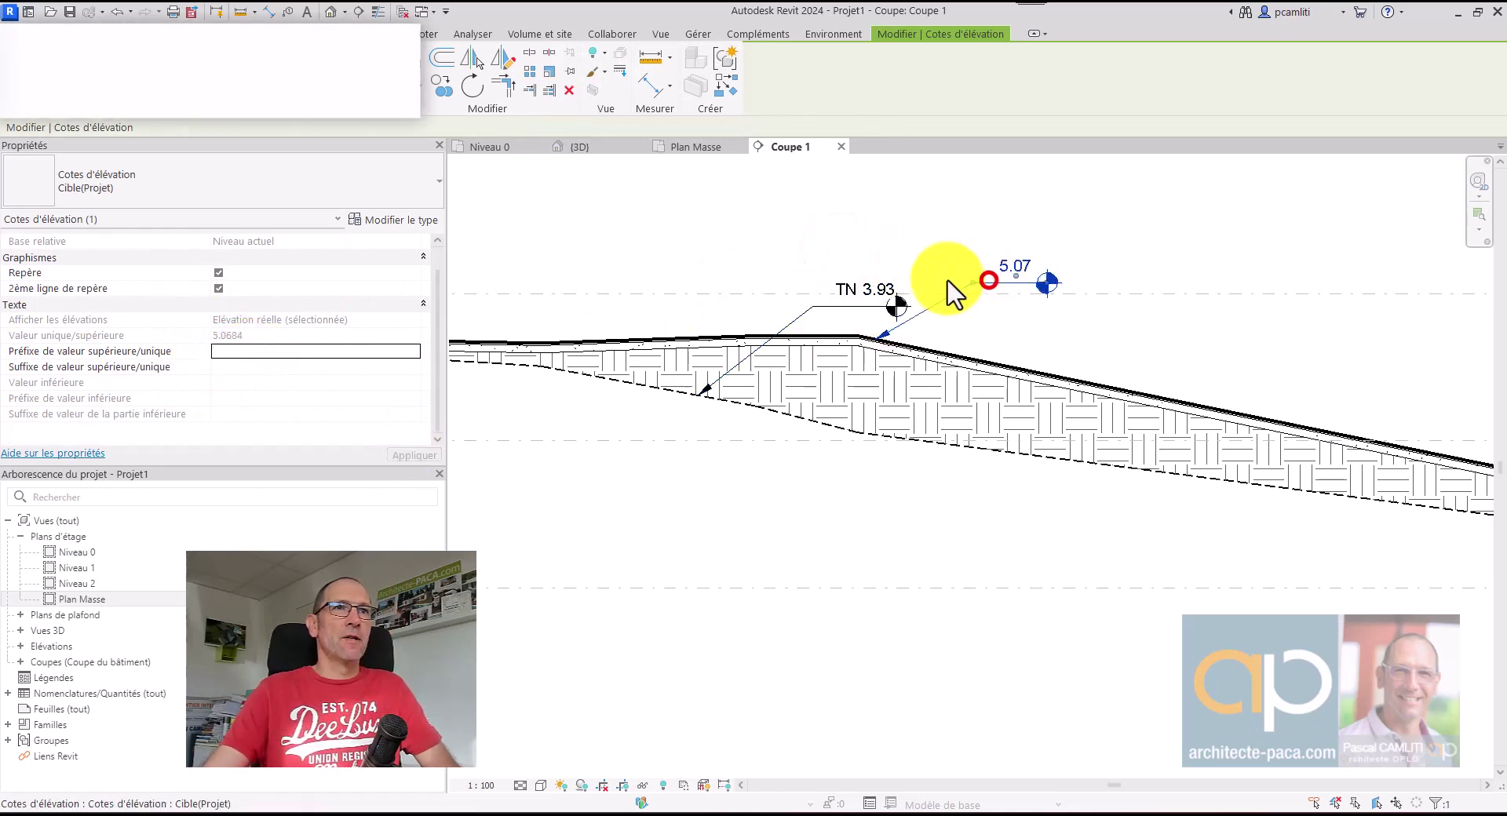
{"action": "left_click", "coordinate": [276, 355]}
{"action": "type", "text": "P"}
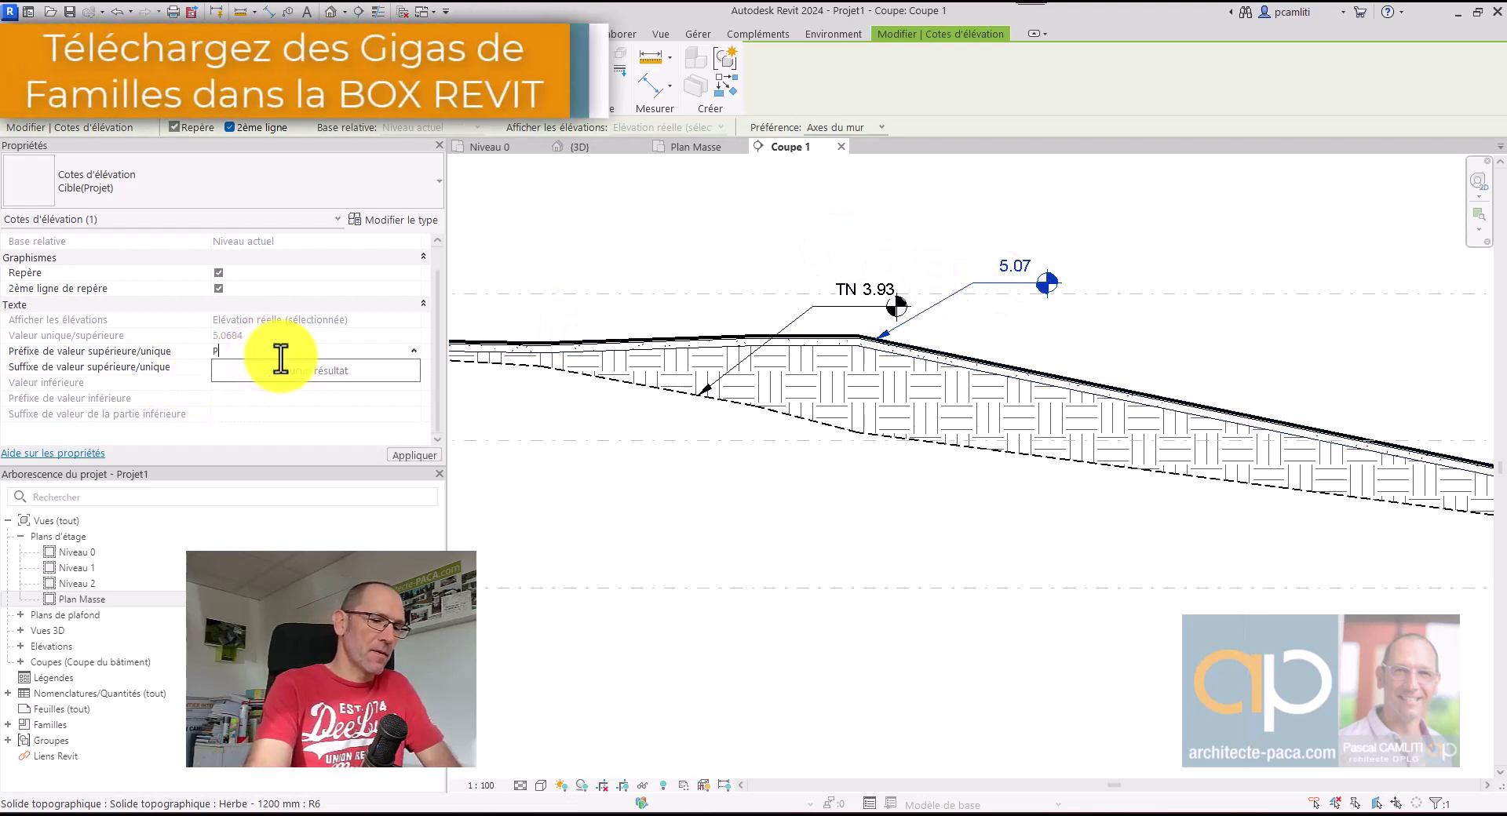
{"action": "key", "text": "BackSpace"}
{"action": "type", "text": "TP"}
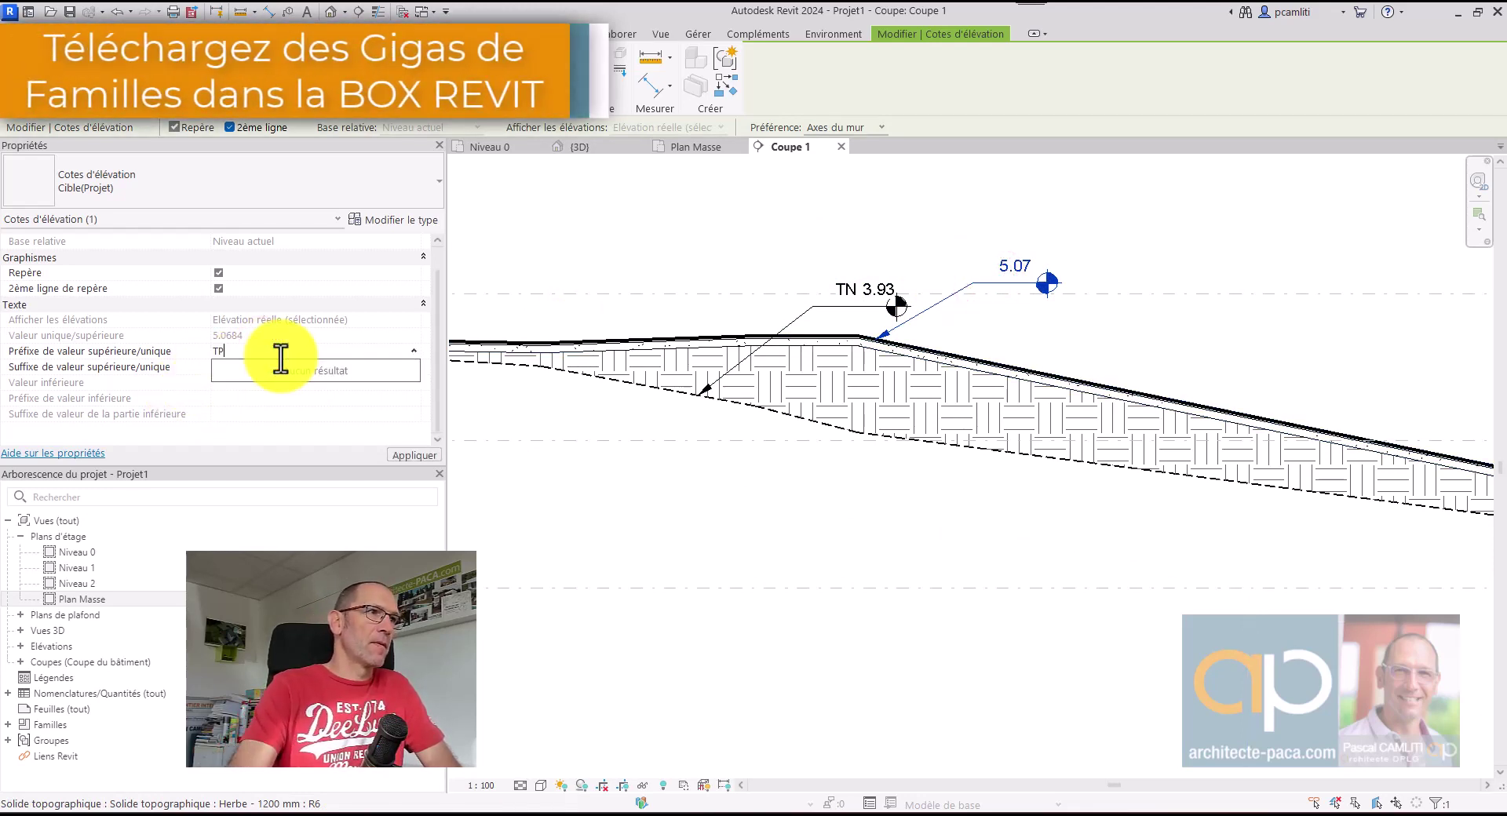
{"action": "left_click", "coordinate": [832, 267]}
{"action": "scroll", "coordinate": [1020, 322], "scroll_direction": "down", "scroll_amount": 3}
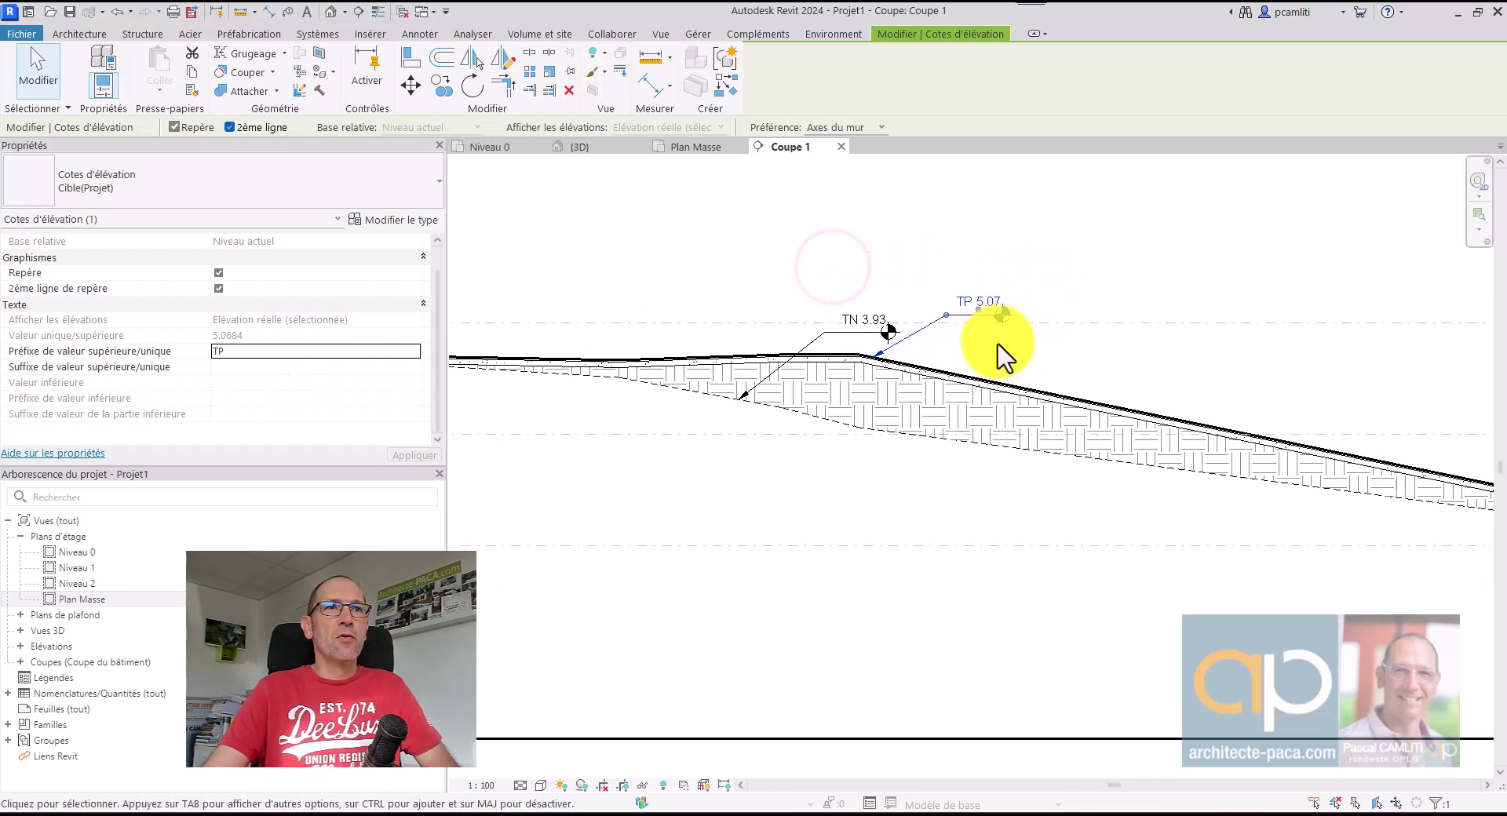
{"action": "scroll", "coordinate": [1021, 396], "scroll_direction": "up", "scroll_amount": 4}
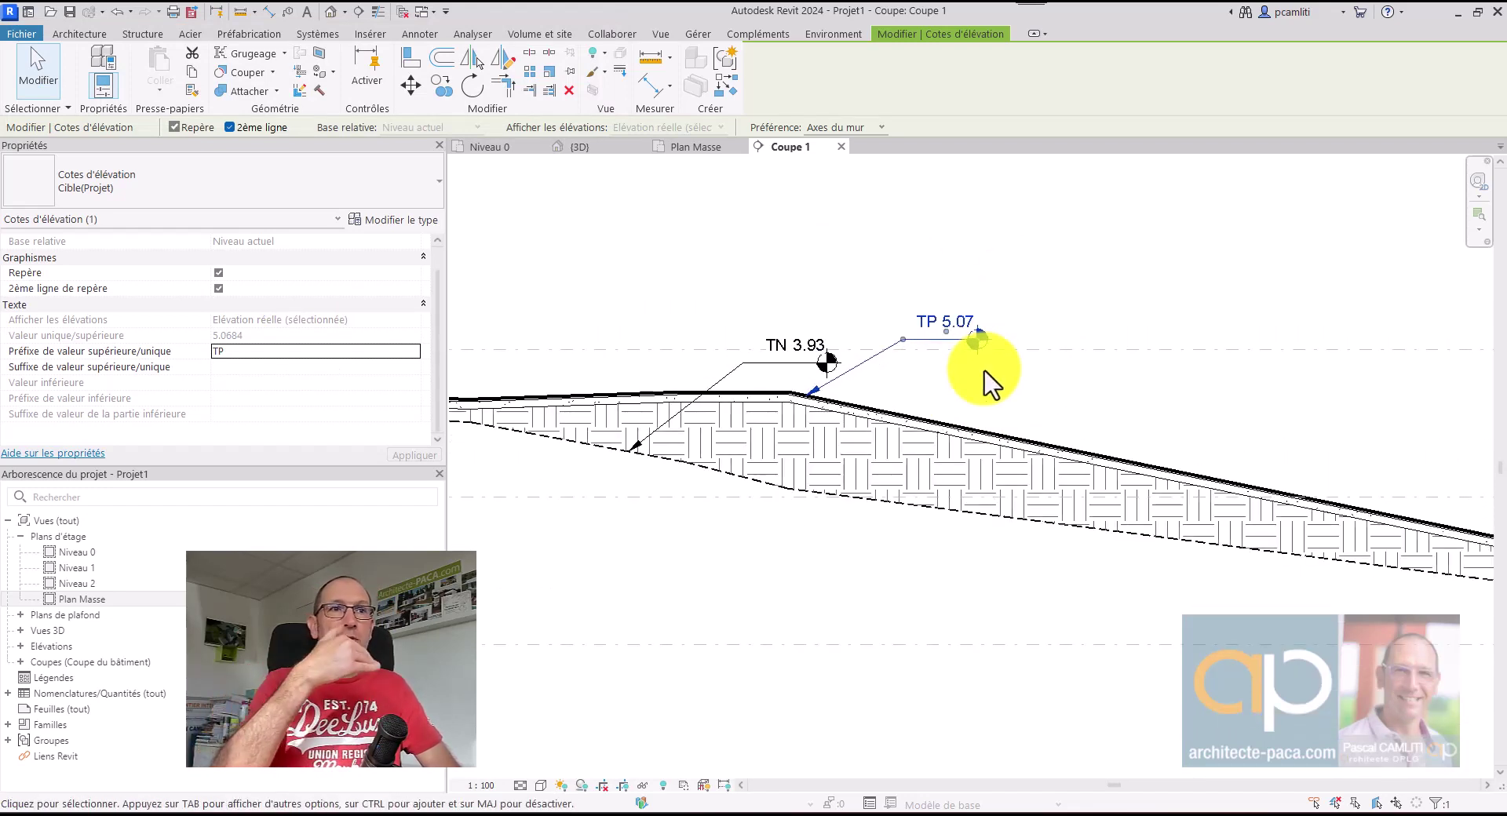
{"action": "scroll", "coordinate": [767, 437], "scroll_direction": "down", "scroll_amount": 5}
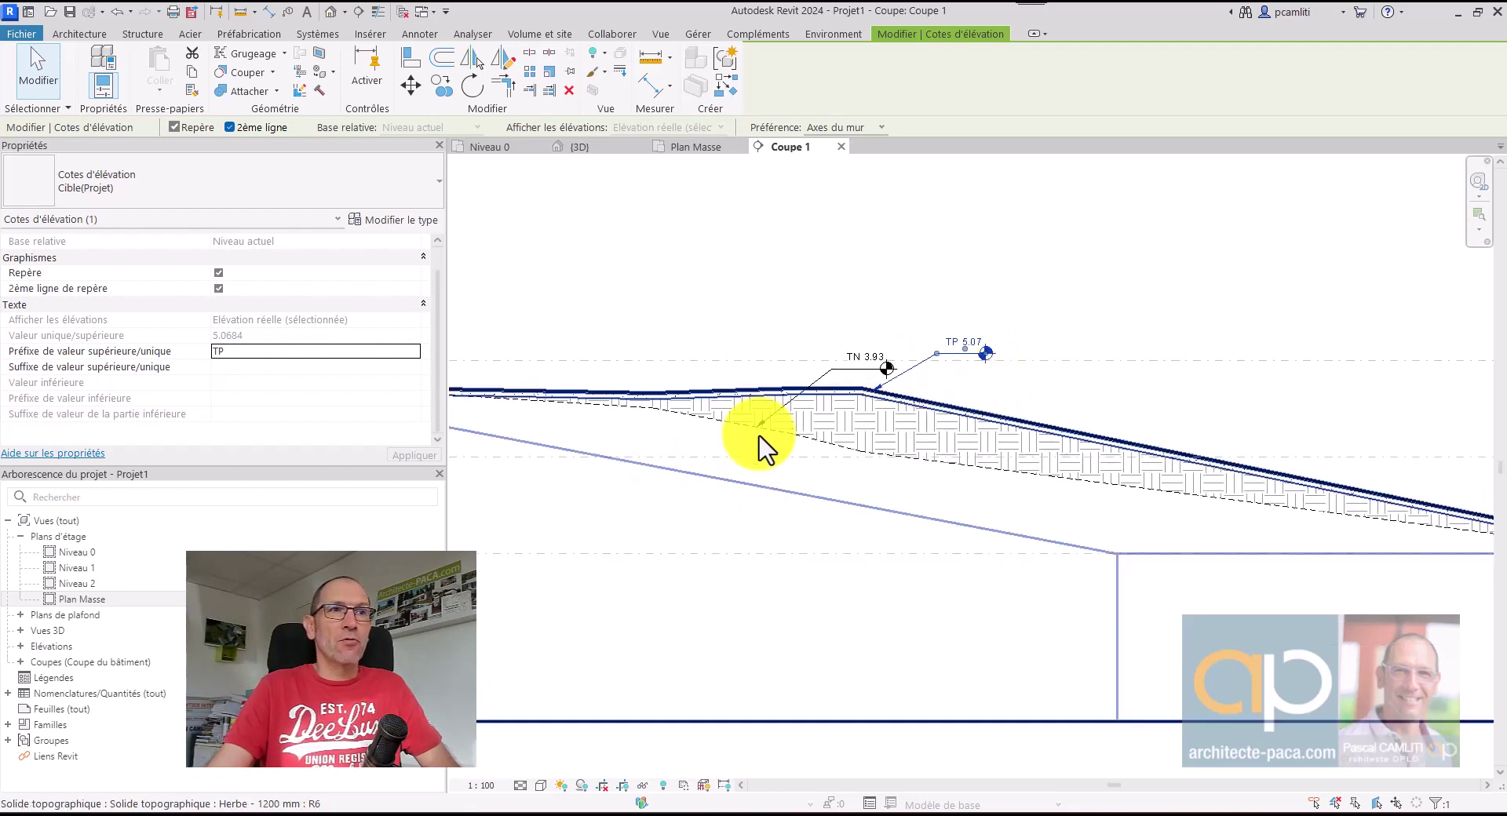
Highlight the existing terrain in the section, clear the selection and check the section view's phase filter and phase.
{"action": "left_click", "coordinate": [962, 476]}
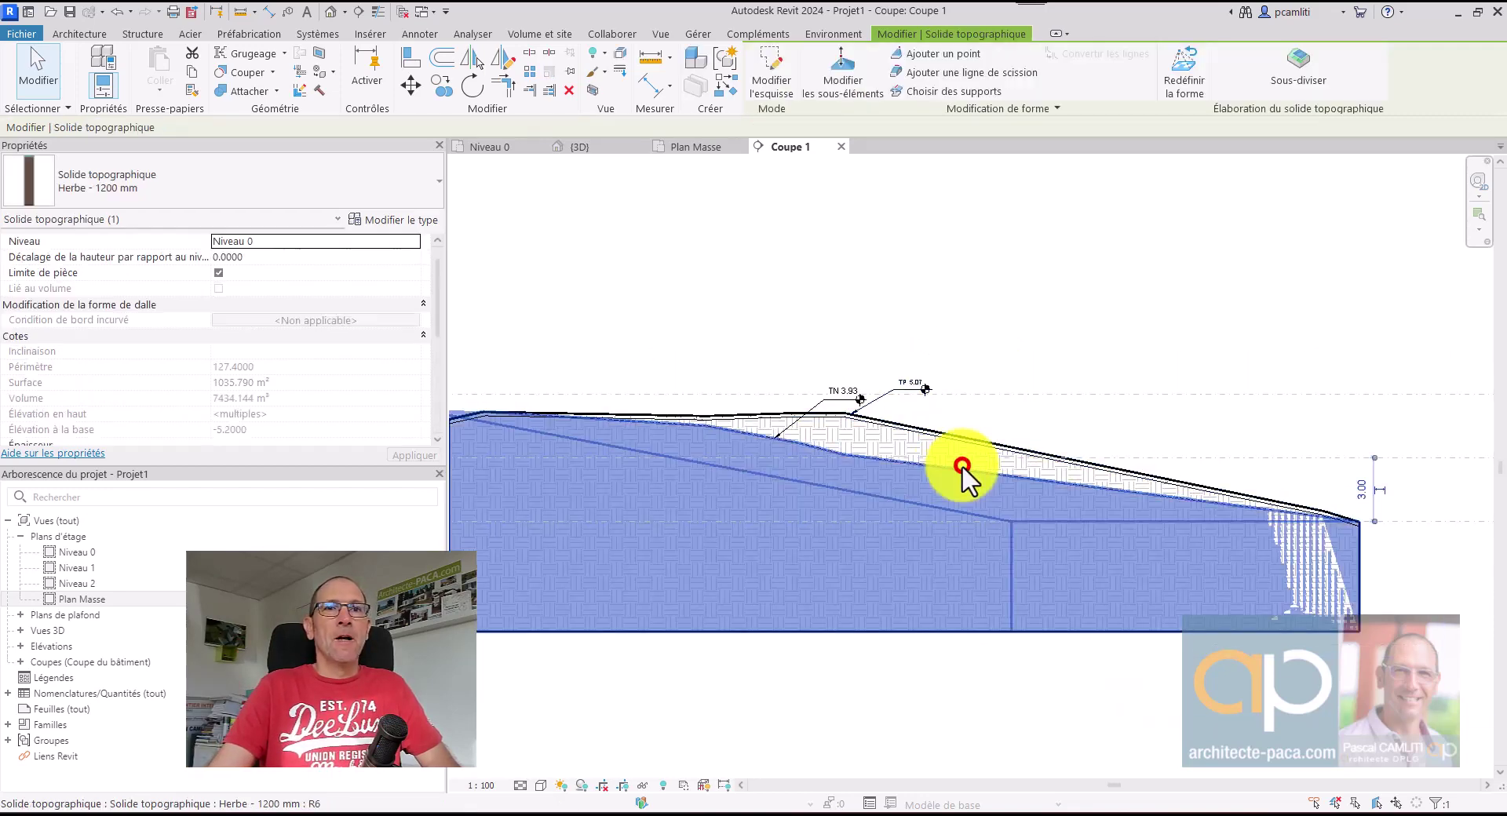
{"action": "left_click", "coordinate": [1127, 447]}
{"action": "scroll", "coordinate": [337, 377], "scroll_direction": "down", "scroll_amount": 5}
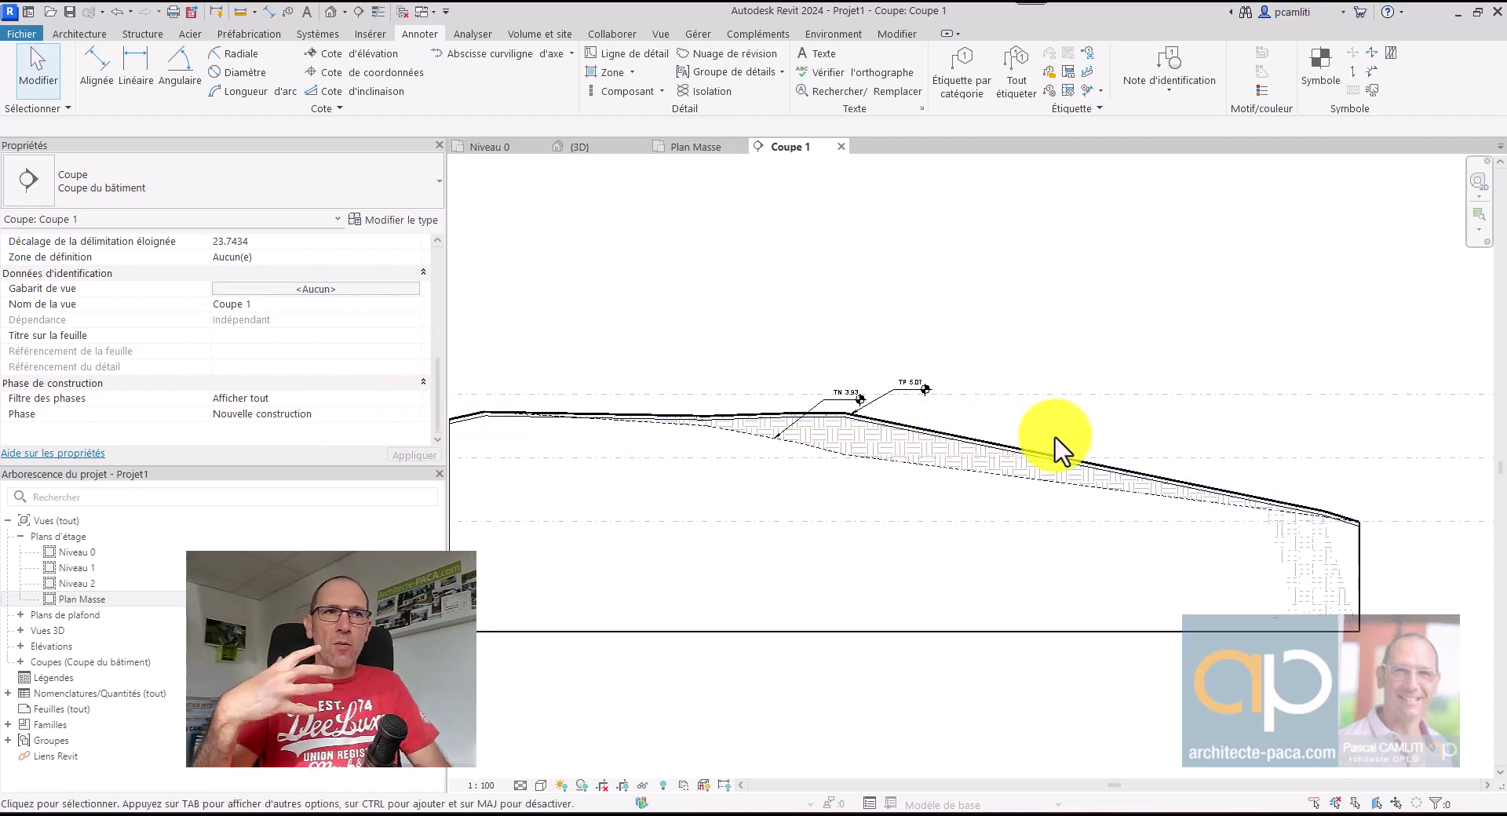
{"action": "middle_click_drag", "start_coordinate": [1020, 441], "coordinate": [1065, 433]}
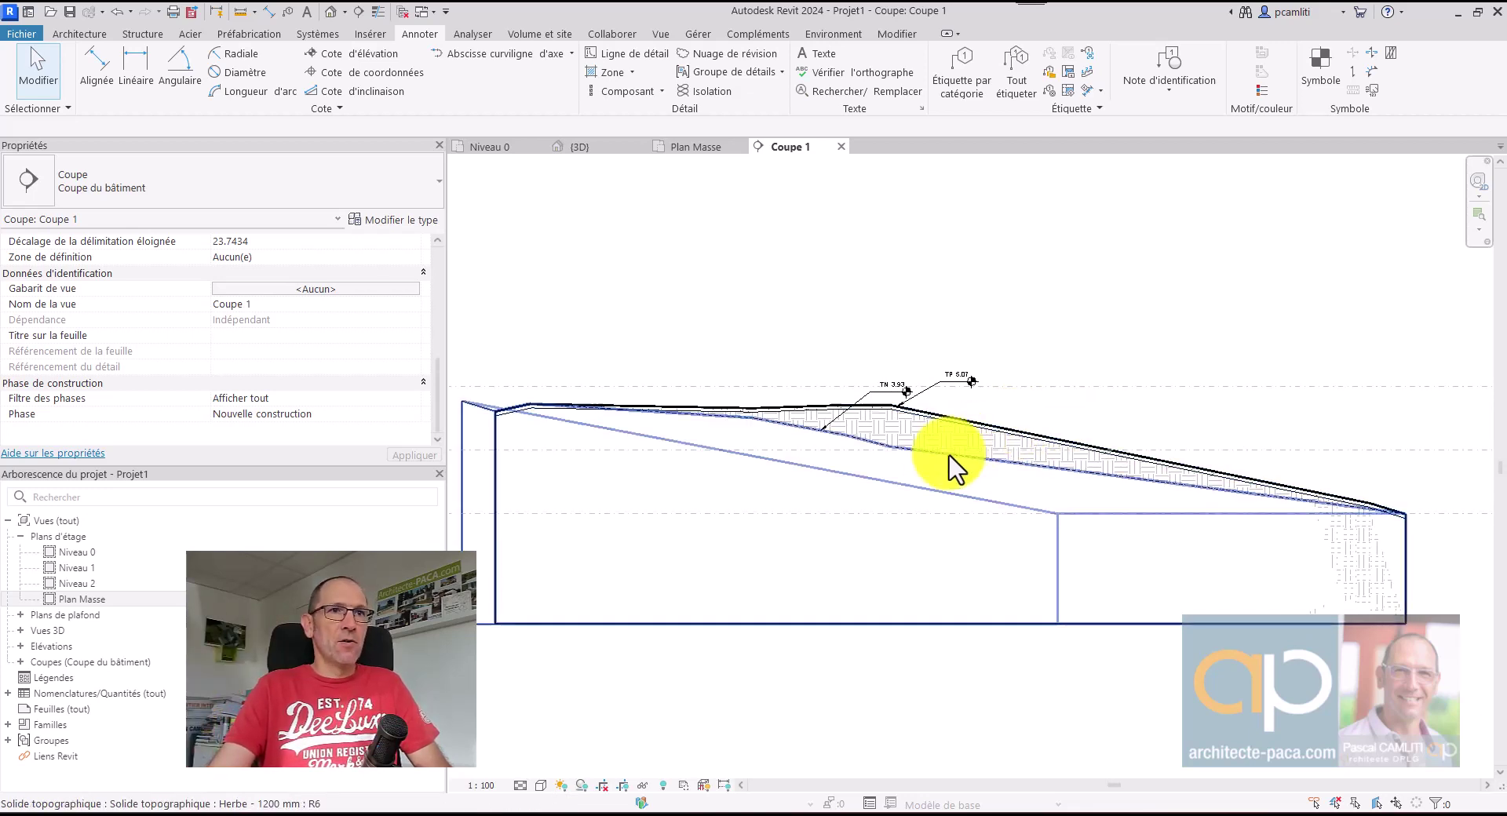
Check the existing topographic solid's creation and demolition phases and its volume.
{"action": "left_click", "coordinate": [936, 454]}
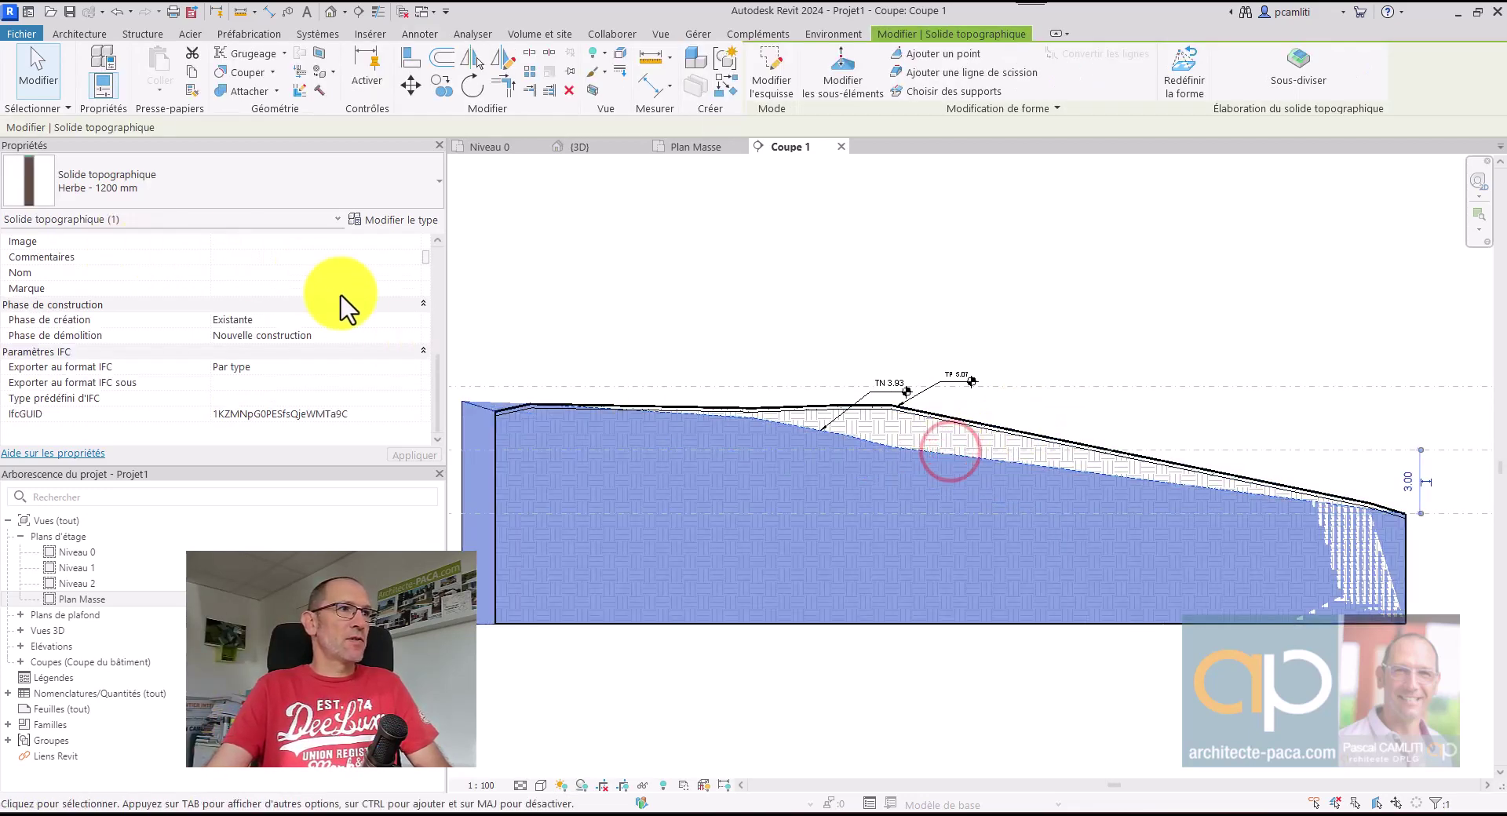
{"action": "scroll", "coordinate": [427, 354], "scroll_direction": "up", "scroll_amount": 1}
{"action": "left_click_drag", "start_coordinate": [437, 370], "coordinate": [437, 320]}
{"action": "scroll", "coordinate": [275, 313], "scroll_direction": "down", "scroll_amount": 1}
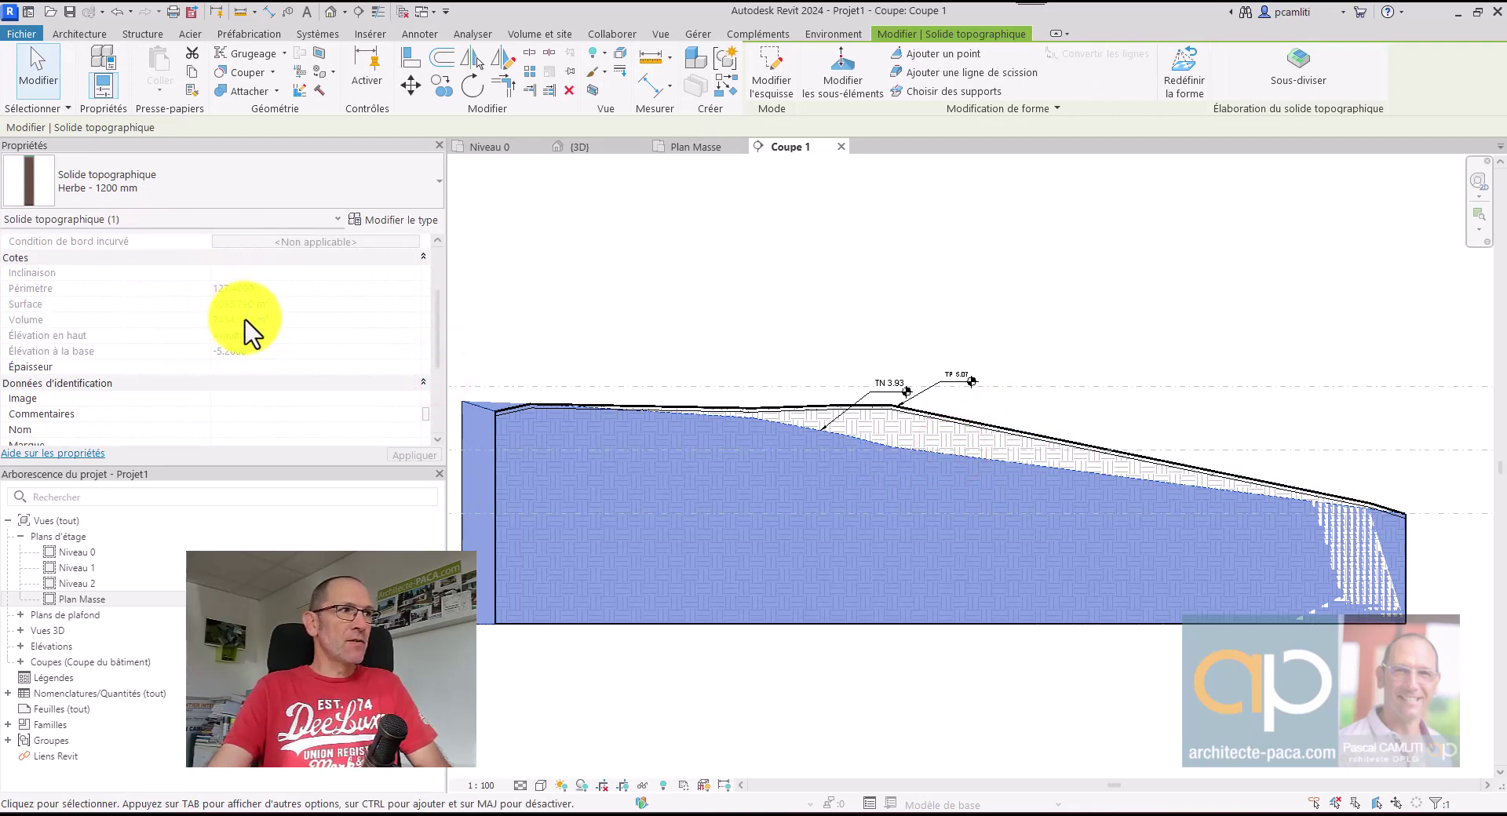
{"action": "left_click", "coordinate": [787, 365]}
Check the new topographic solid's volume, construction phases and cut and fill quantities.
{"action": "left_click", "coordinate": [805, 418]}
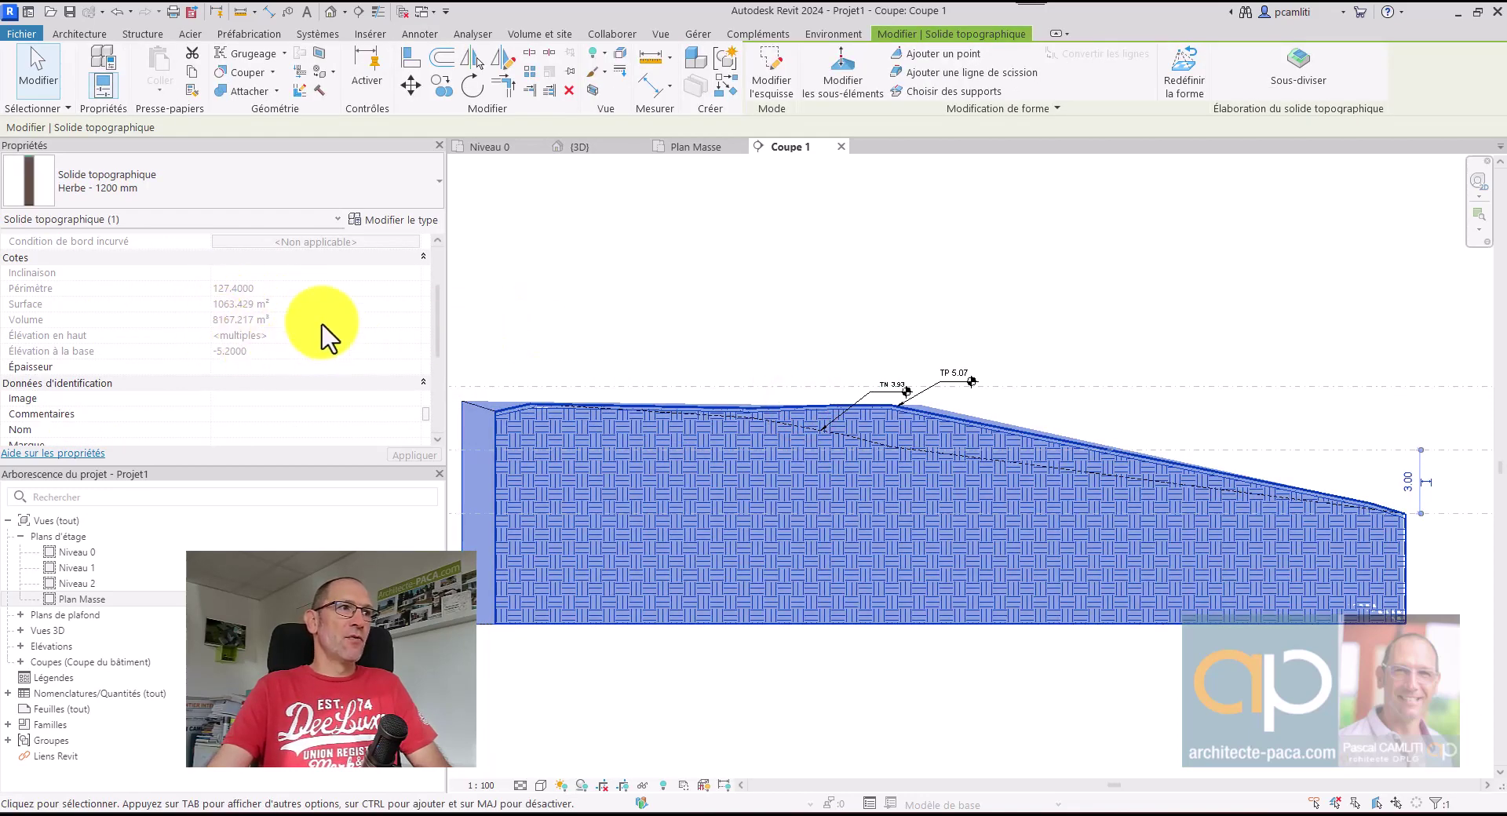
{"action": "scroll", "coordinate": [317, 357], "scroll_direction": "down", "scroll_amount": 5}
{"action": "scroll", "coordinate": [318, 353], "scroll_direction": "down", "scroll_amount": 3}
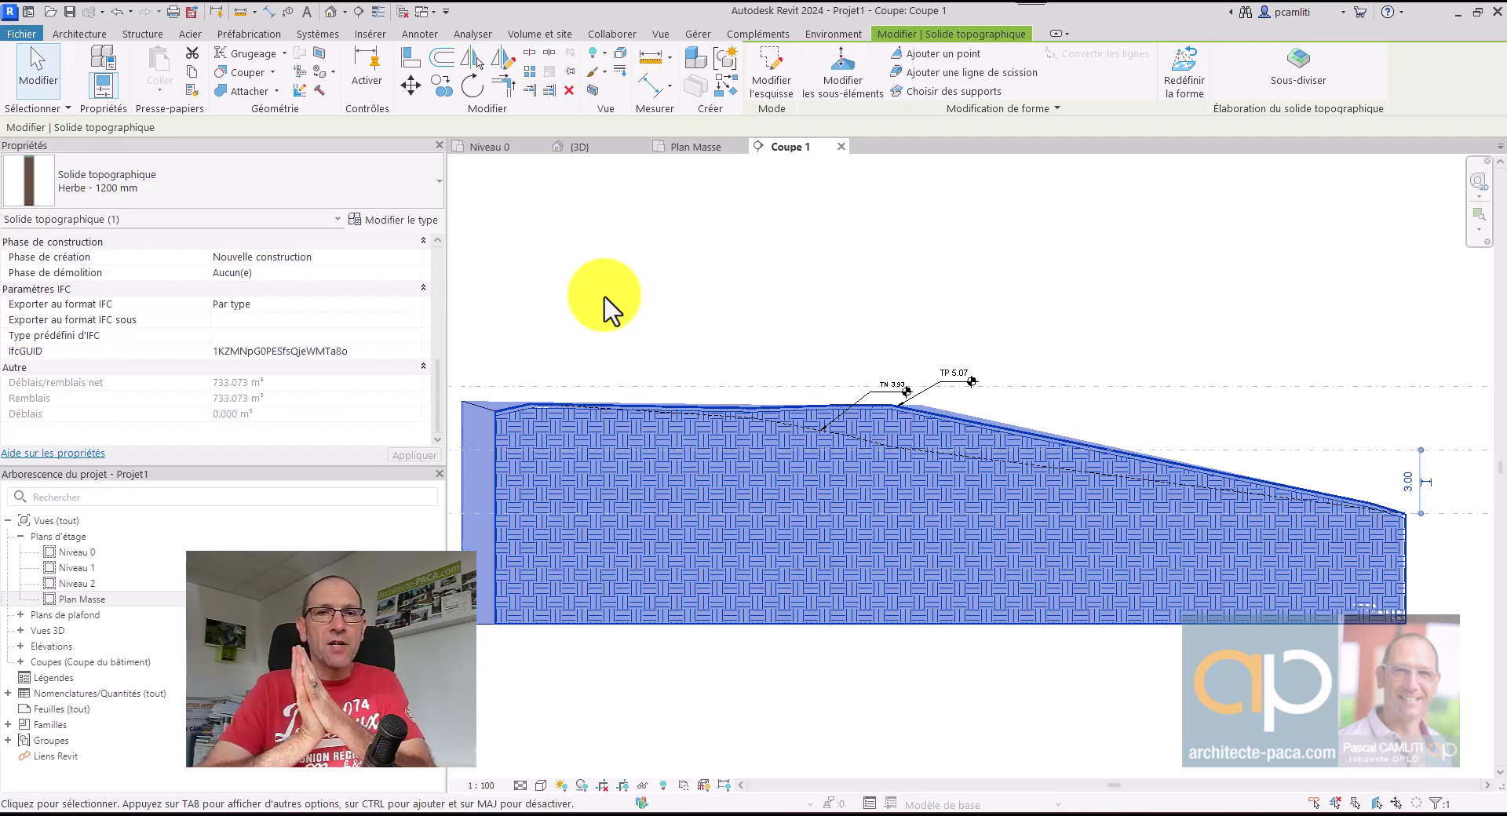
{"action": "left_click", "coordinate": [839, 269]}
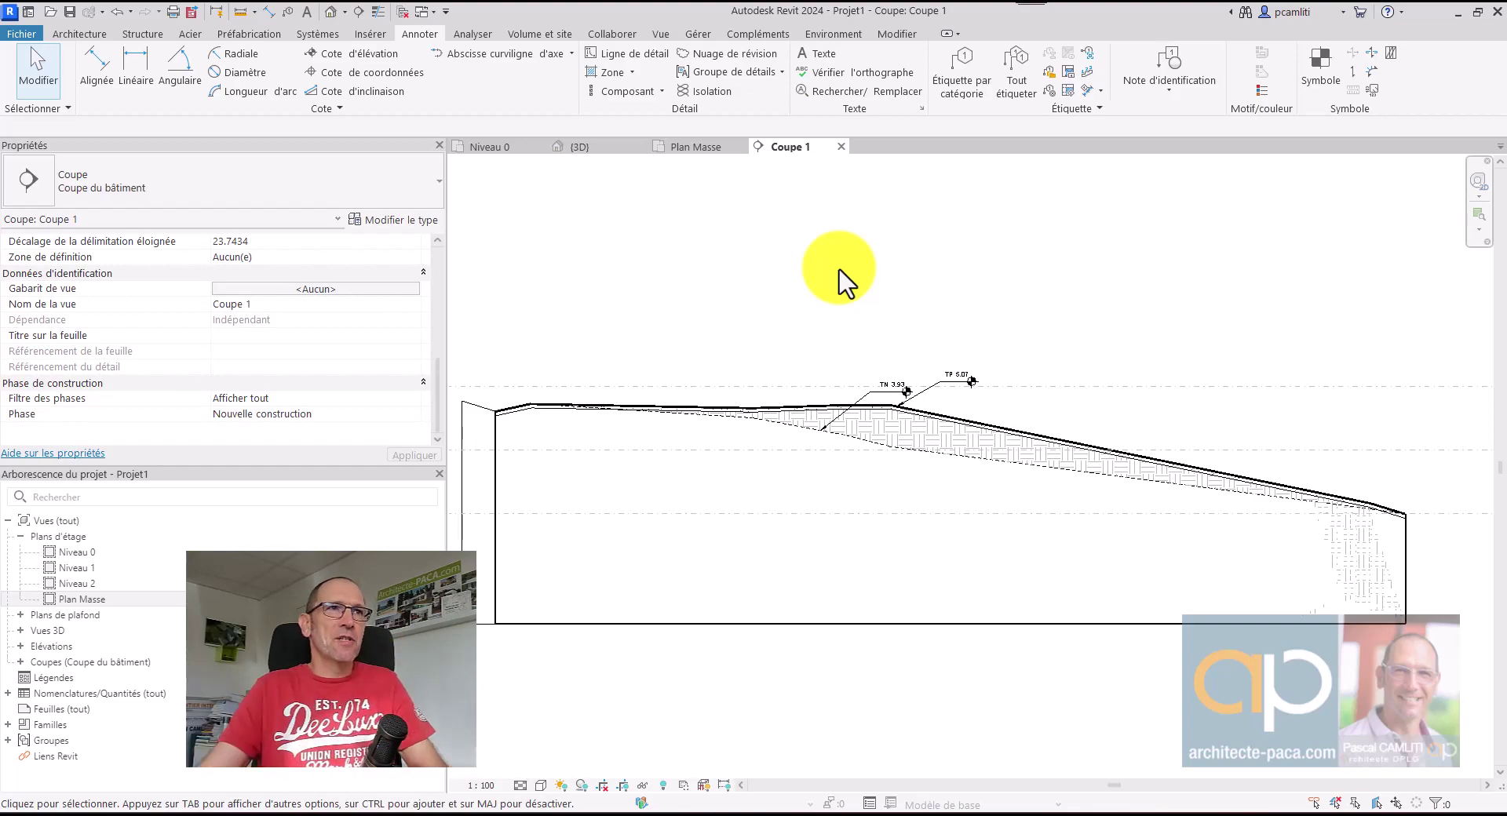
Return to the 3D view and examine the reshaped terrain from its front corner.
{"action": "left_click", "coordinate": [630, 147]}
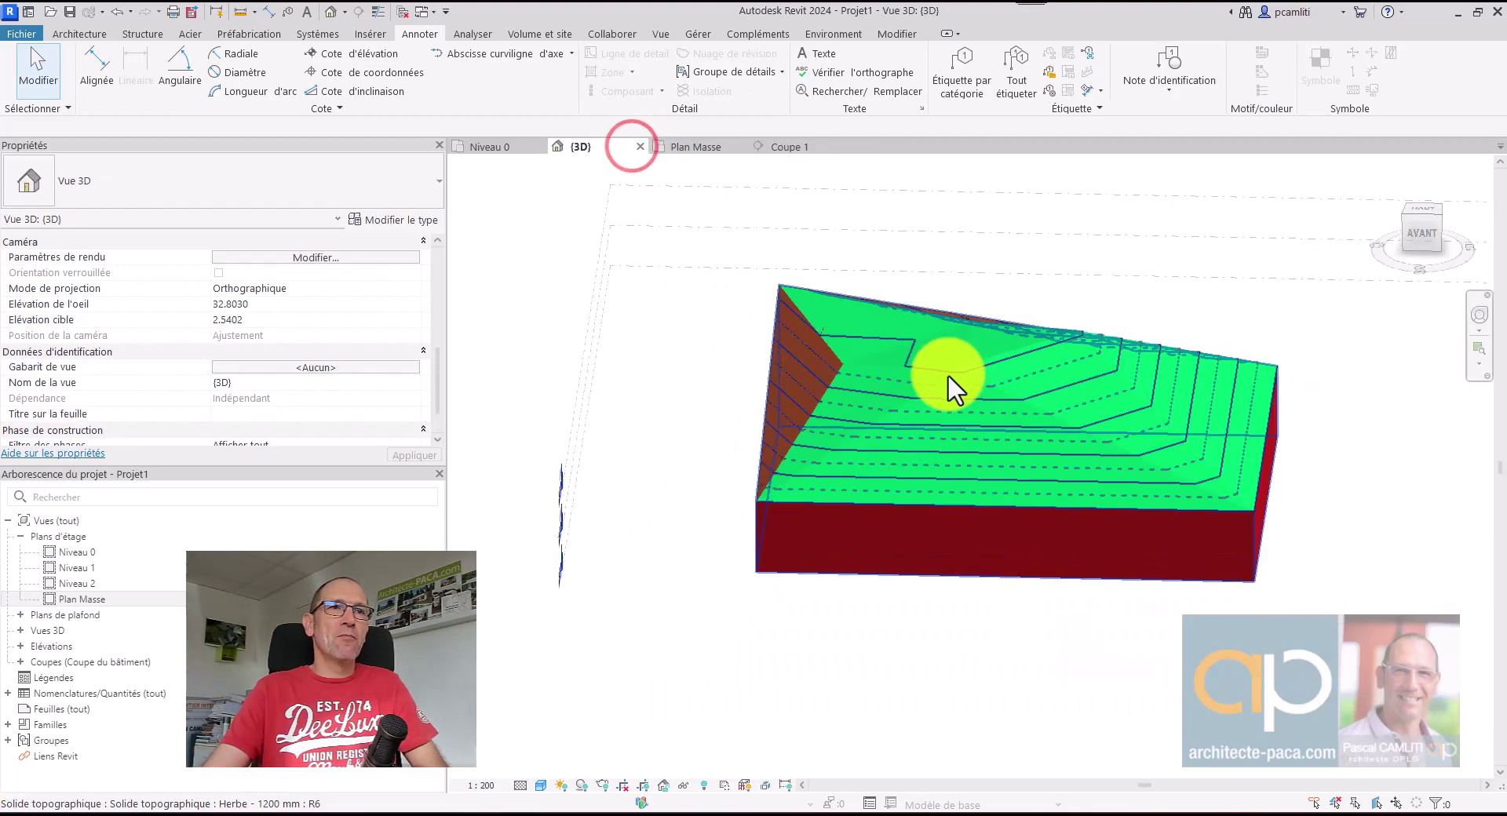
{"action": "mouse_move", "coordinate": [948, 375]}
{"action": "middle_mouse_down", "text": "shift"}
{"action": "mouse_move", "coordinate": [992, 390]}
{"action": "mouse_move", "coordinate": [784, 369]}
{"action": "mouse_move", "coordinate": [1089, 404]}
{"action": "middle_mouse_up", "text": "shift"}
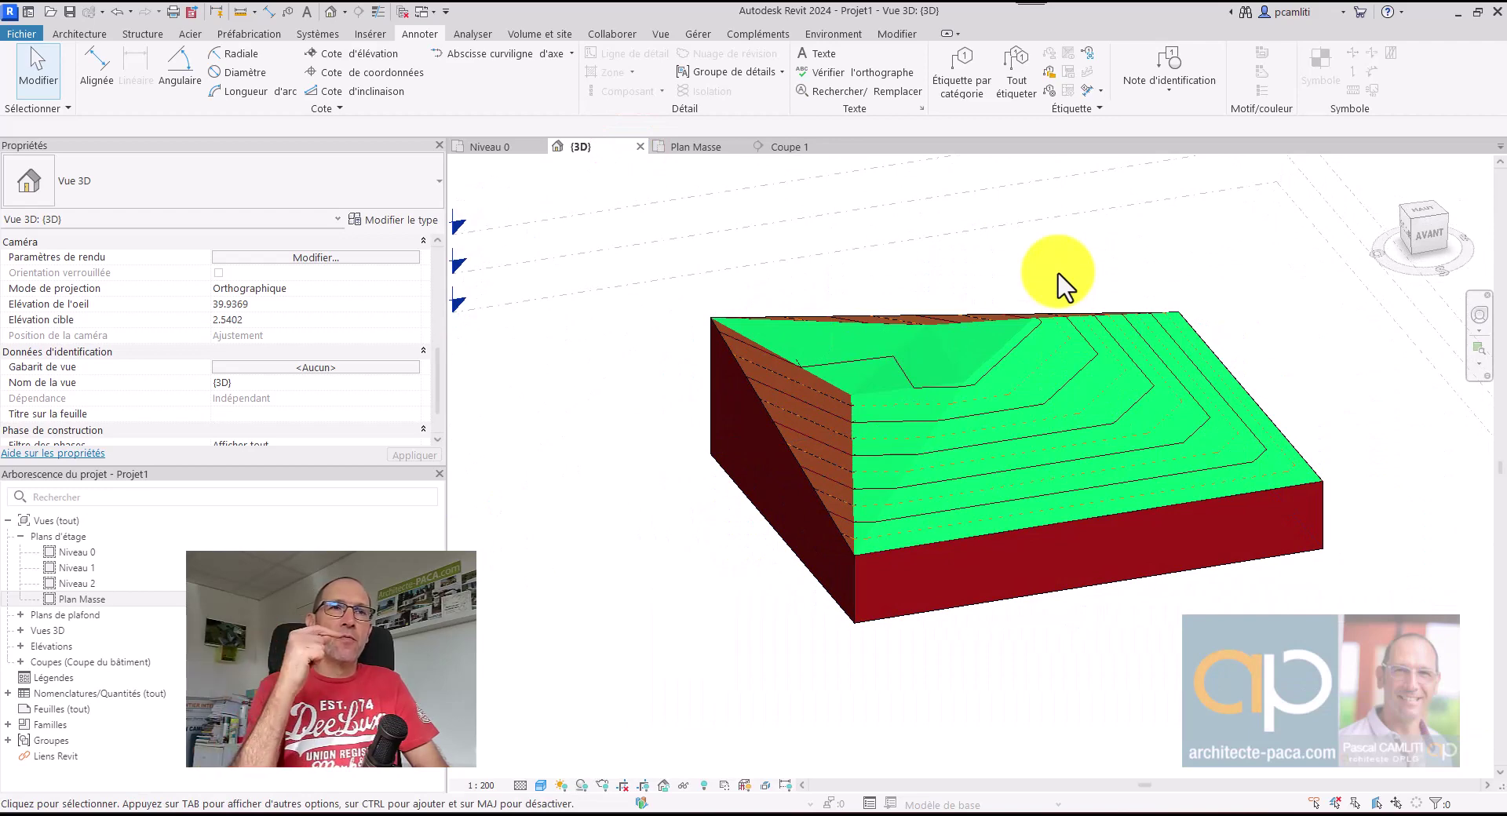